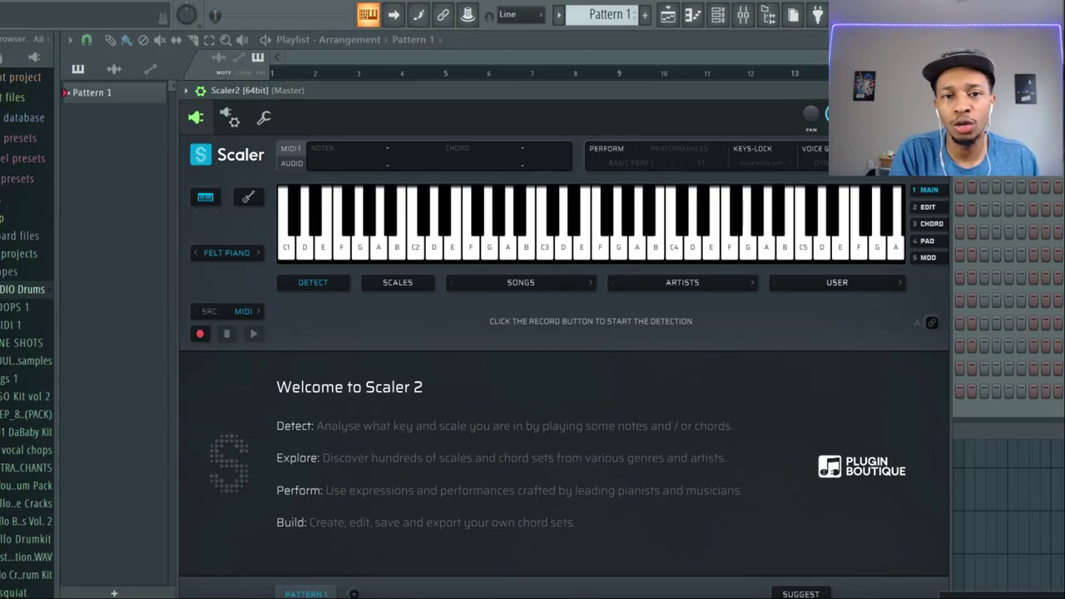
Load the Calm Spirits (Dm) user chord set from the Prisms Dark Voids collection into Scaler2
{"action": "left_click", "coordinate": [835, 283]}
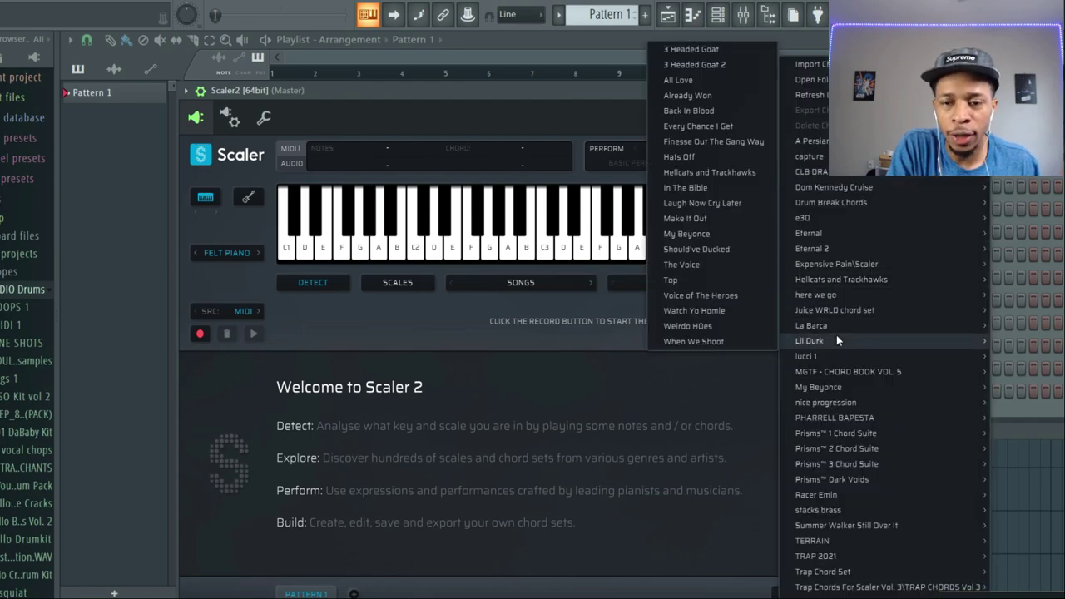
{"action": "mouse_move", "coordinate": [830, 481]}
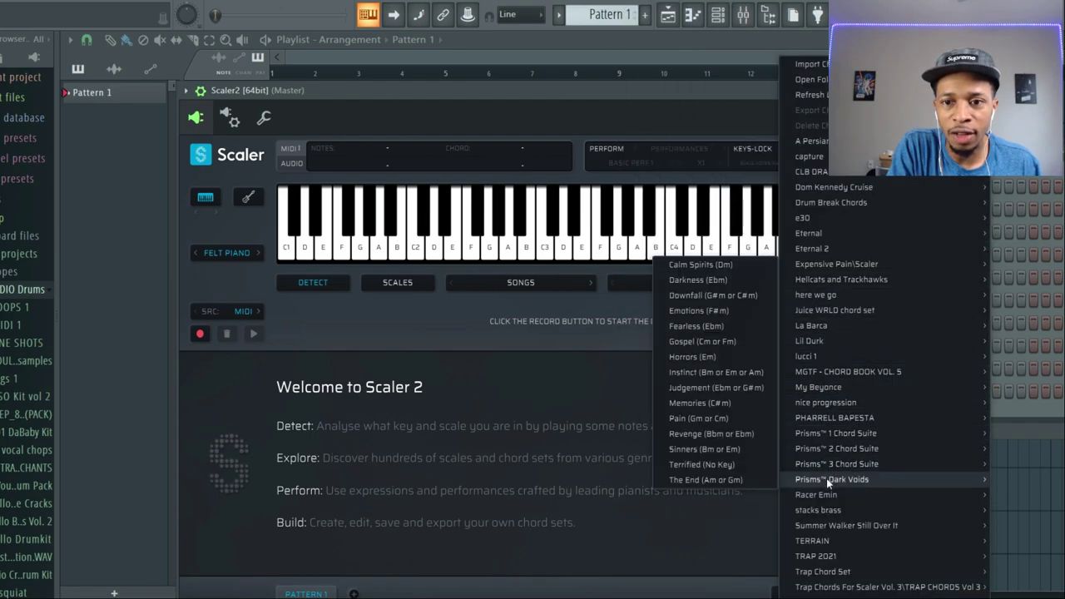
{"action": "left_click", "coordinate": [722, 265]}
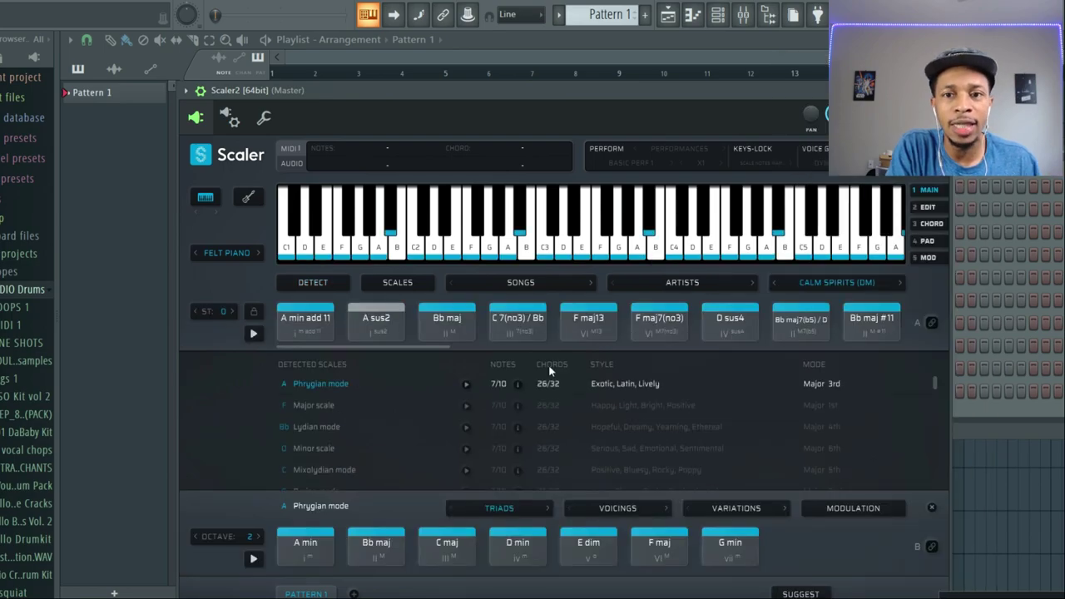
{"action": "left_click_drag", "start_coordinate": [440, 351], "coordinate": [370, 361]}
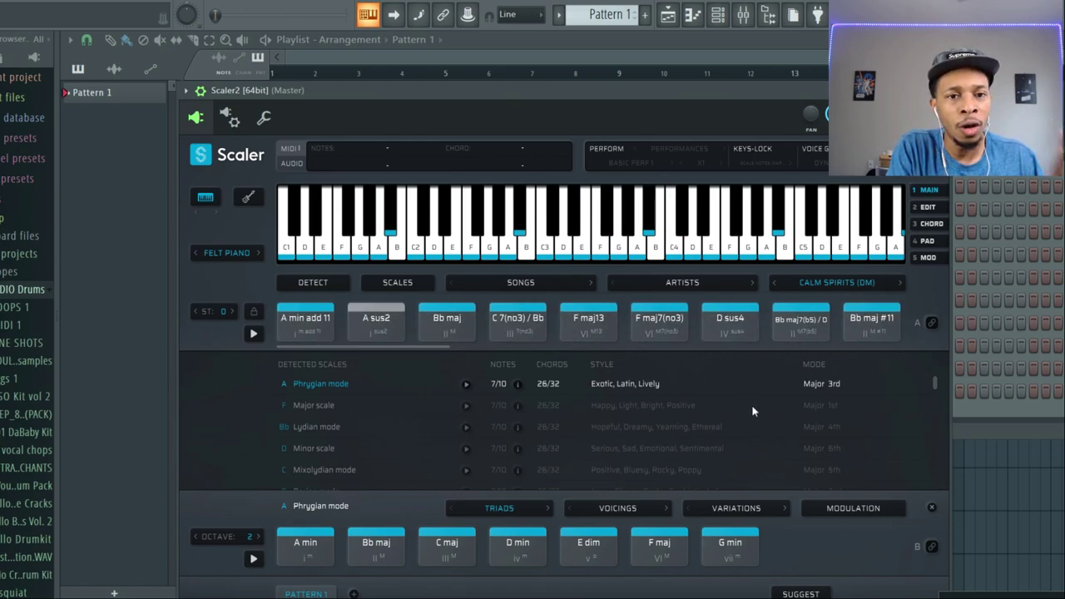
{"action": "left_click_drag", "start_coordinate": [755, 89], "coordinate": [737, 59]}
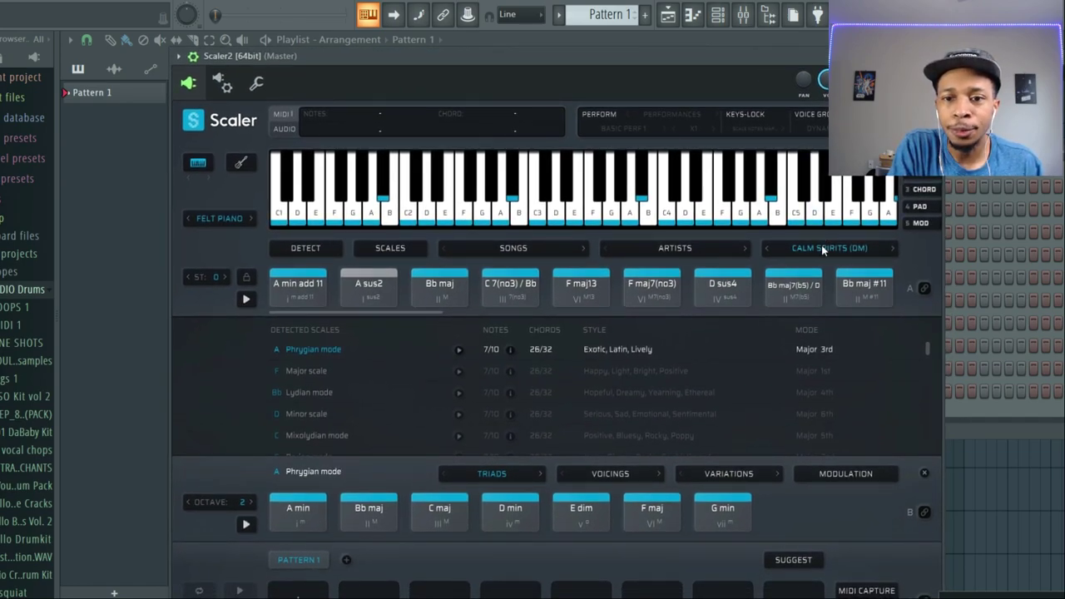
Open the Heat Up 3 instrument and select the Sauce expansion
{"action": "left_click", "coordinate": [967, 416]}
{"action": "left_click", "coordinate": [842, 390]}
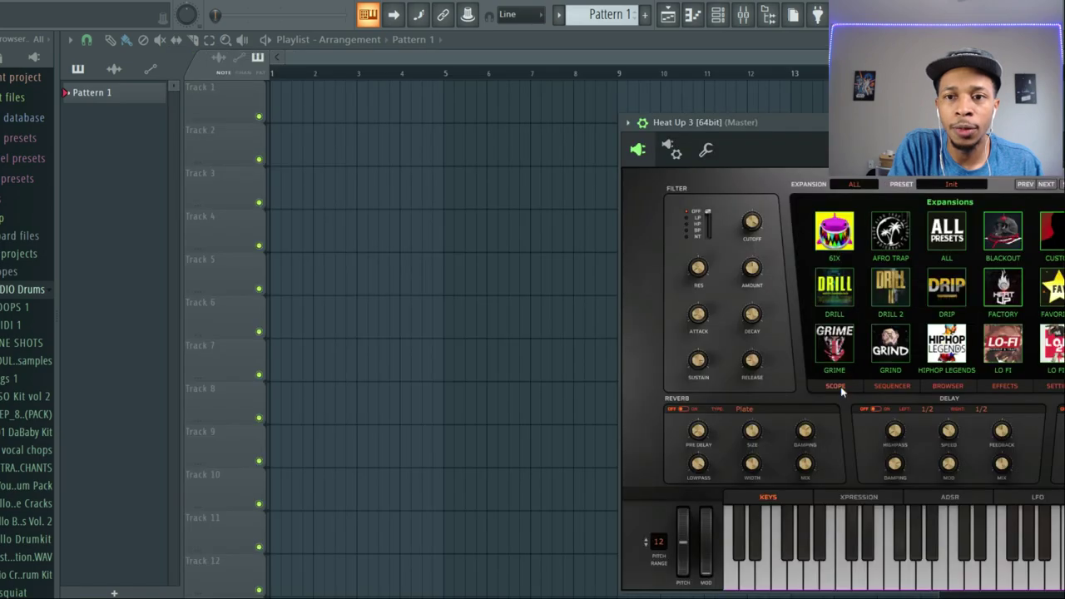
{"action": "scroll", "coordinate": [891, 287], "scroll_direction": "down", "scroll_amount": 5}
{"action": "left_click", "coordinate": [1054, 251]}
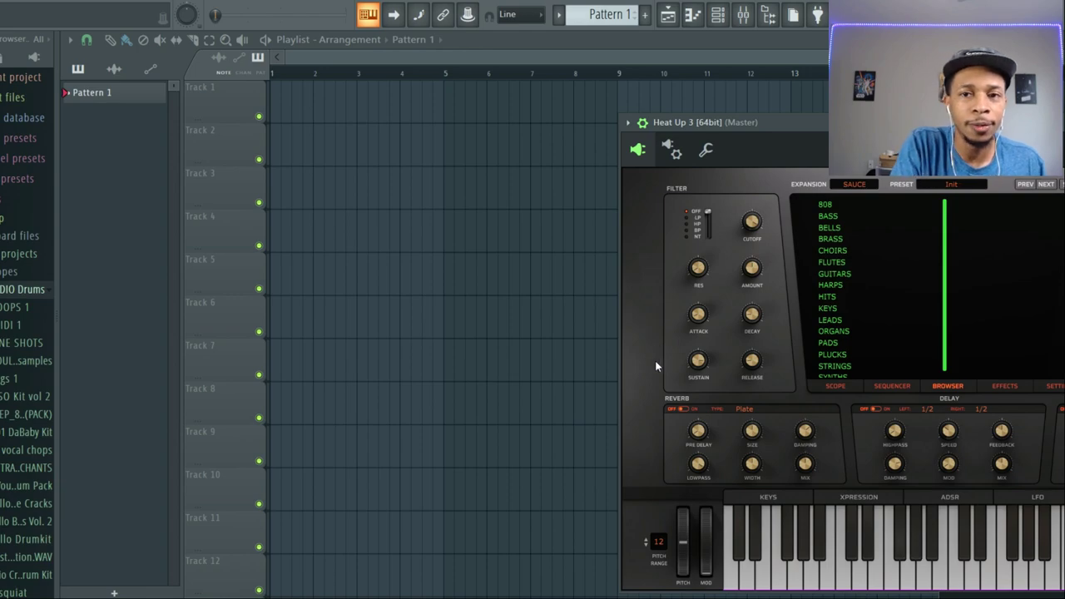
Reopen Scaler2 from the channel rack and set its performance mode to Strumming, Alternate at Medium speed
{"action": "key", "text": "F6"}
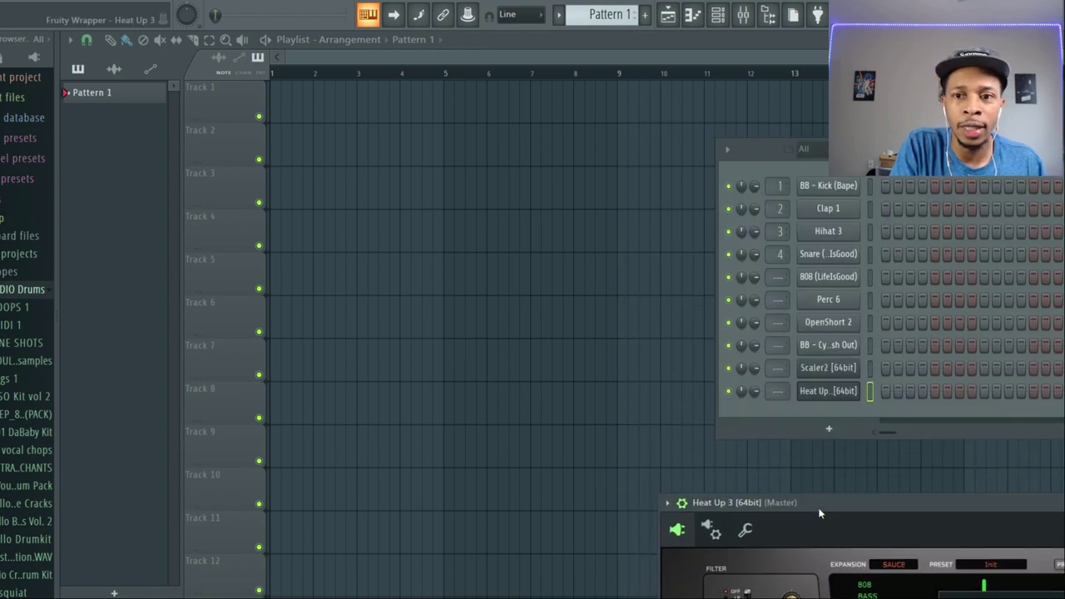
{"action": "left_click", "coordinate": [802, 372]}
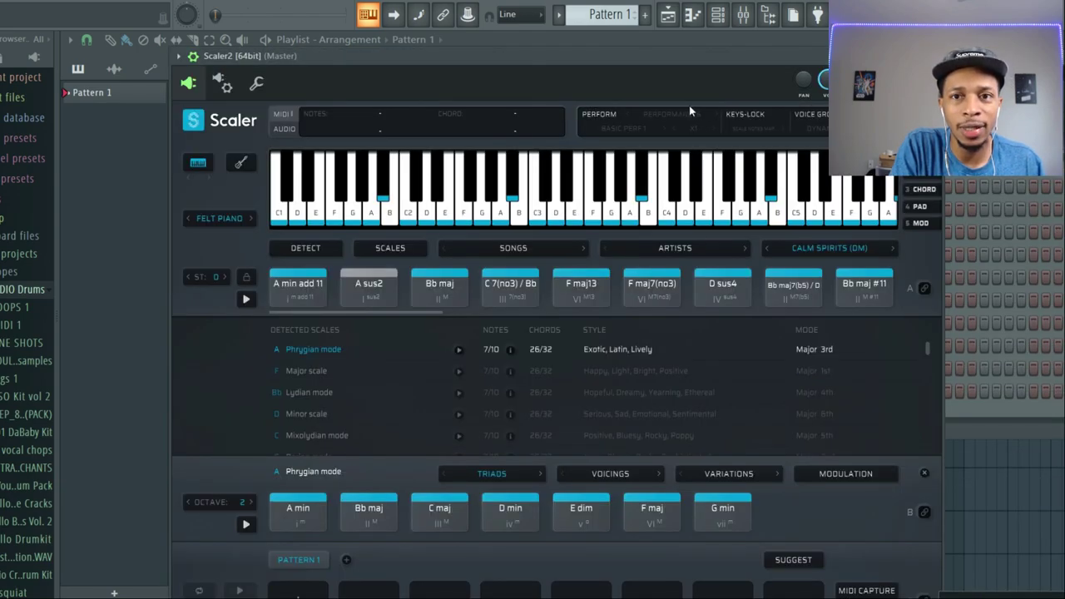
{"action": "left_click", "coordinate": [674, 114]}
{"action": "left_click", "coordinate": [672, 169]}
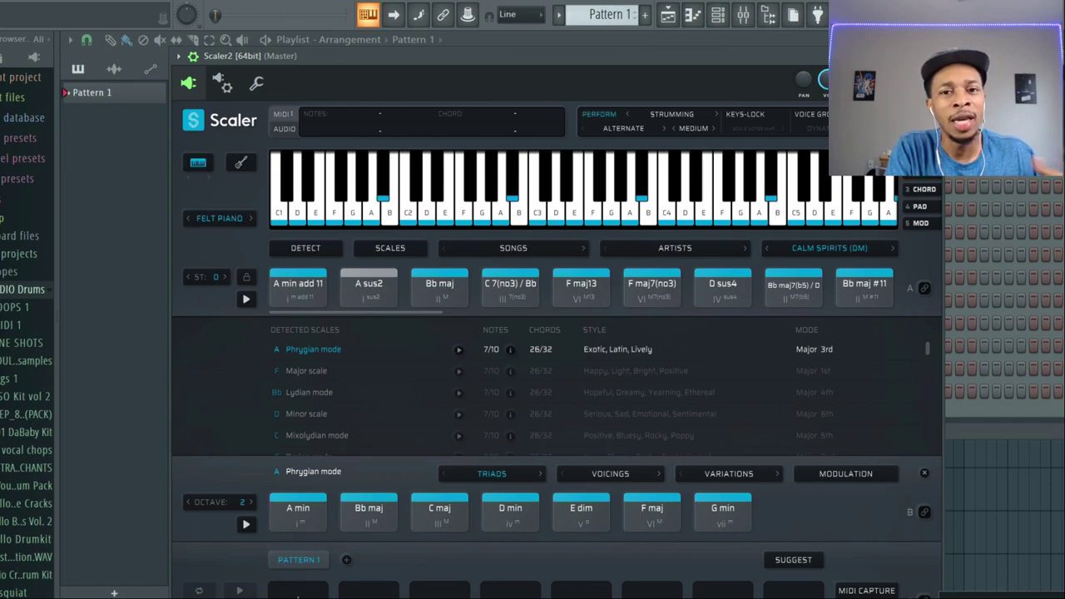
{"action": "left_click", "coordinate": [697, 172]}
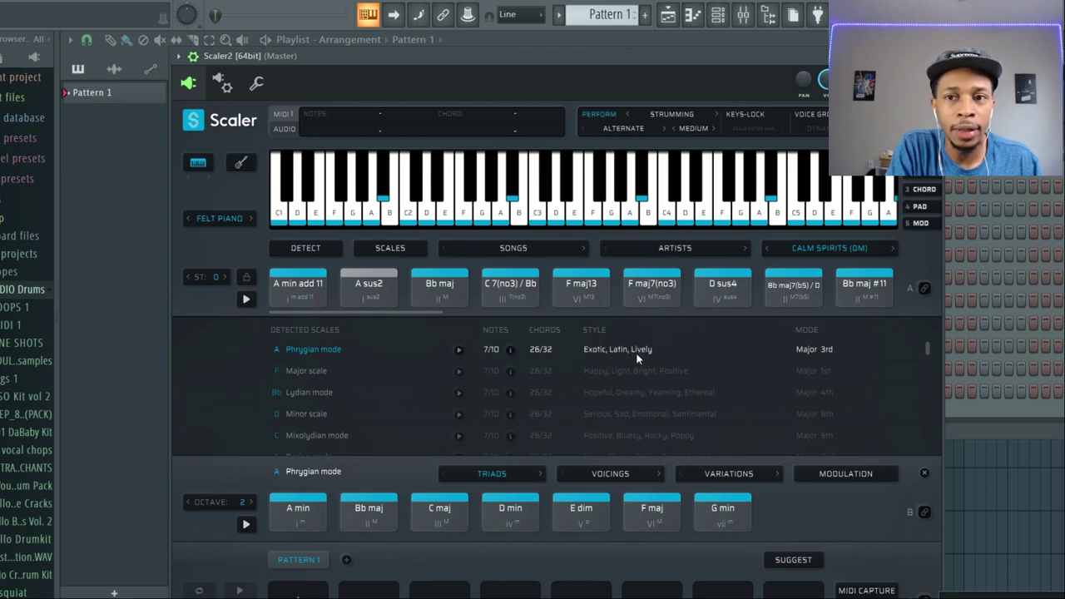
Audition the A min add 11, A sus2 and C 7(no3) / Bb chords from the loaded set with strumming
{"action": "left_click", "coordinate": [297, 287]}
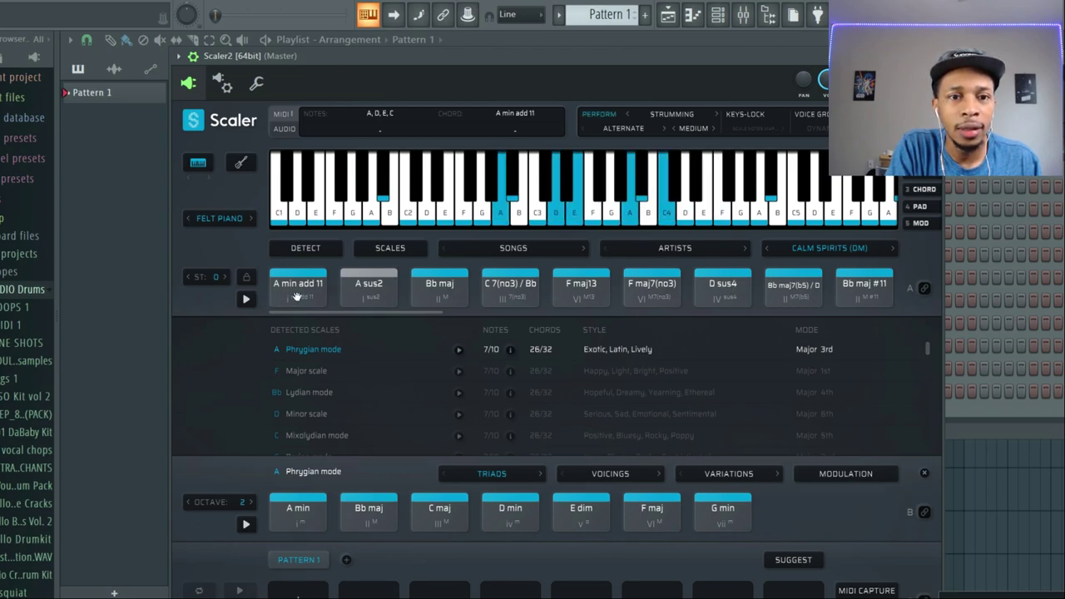
{"action": "left_click", "coordinate": [370, 287]}
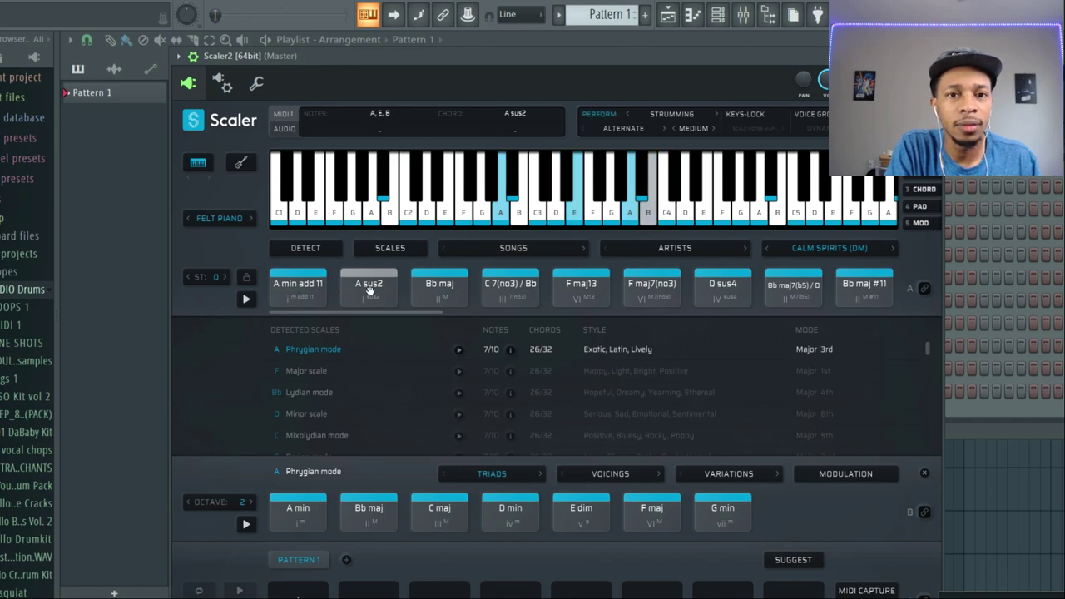
{"action": "left_click", "coordinate": [507, 287]}
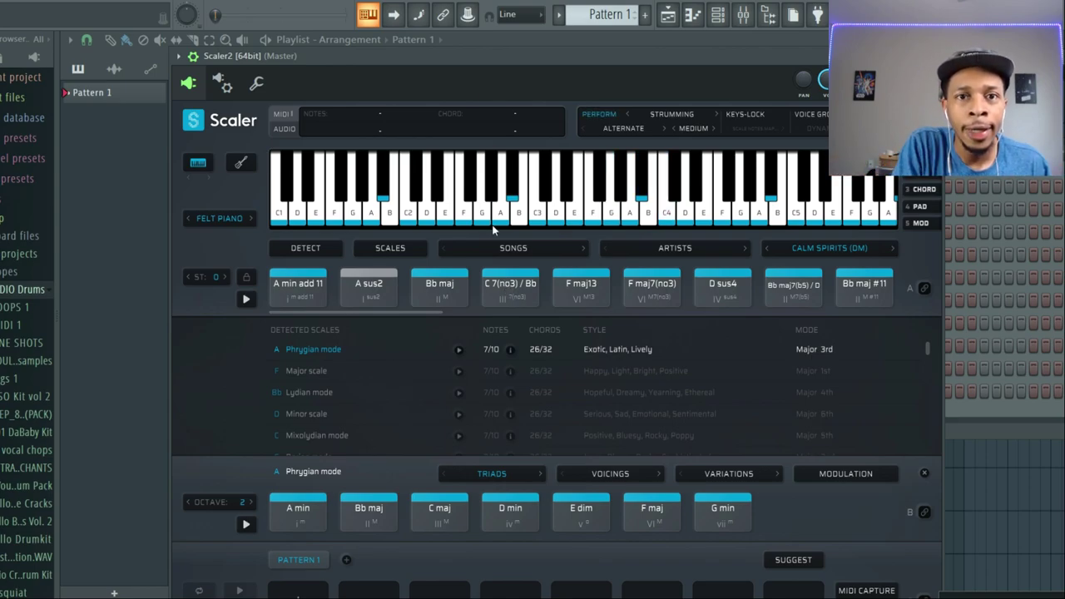
Audition combinations of the set's A min add 11, A sus2, Bb maj, F maj13 and F maj7(no3) chords
{"action": "left_click_drag", "start_coordinate": [495, 50], "coordinate": [510, 25]}
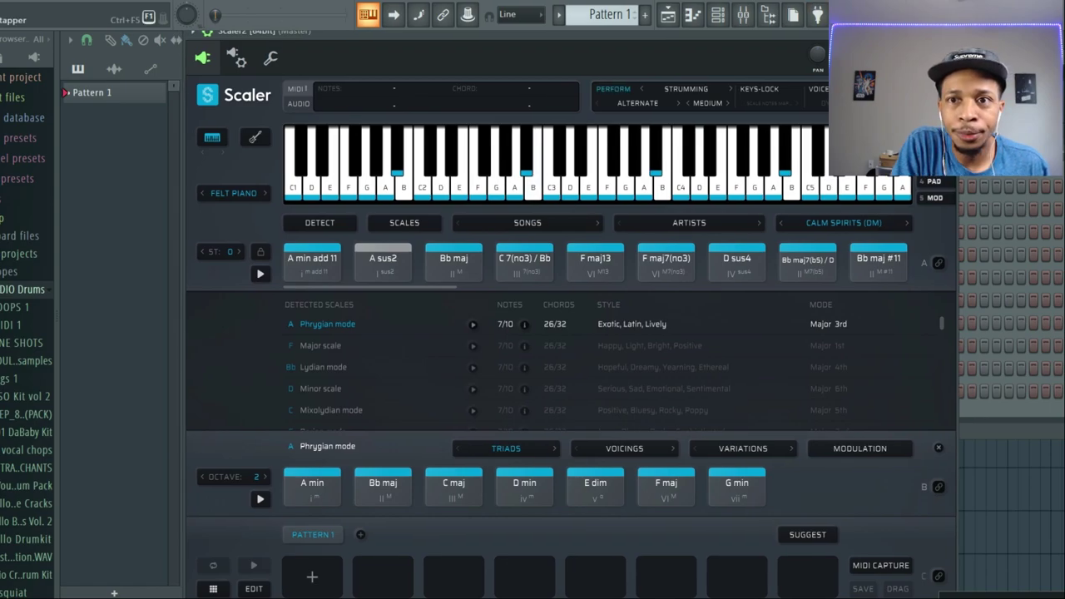
{"action": "left_click", "coordinate": [310, 262]}
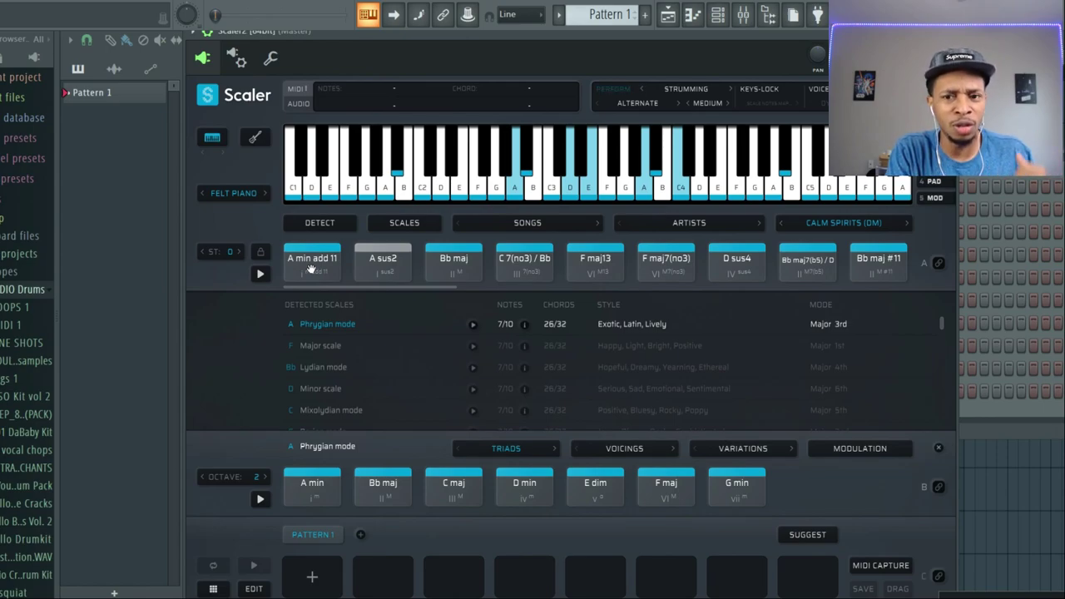
{"action": "left_click", "coordinate": [310, 262]}
{"action": "left_click", "coordinate": [377, 267]}
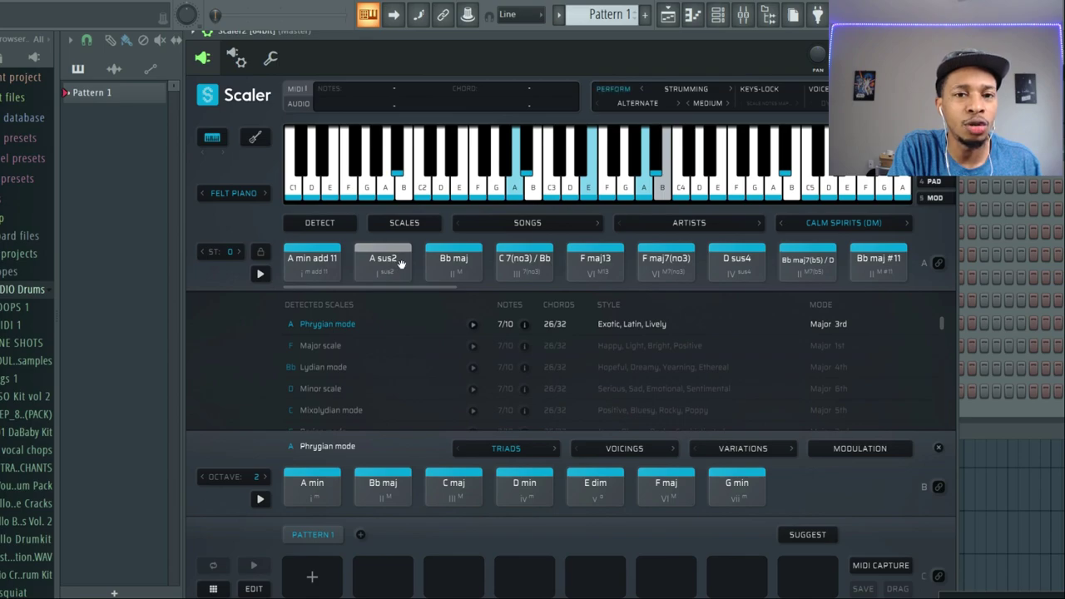
{"action": "left_click", "coordinate": [450, 260]}
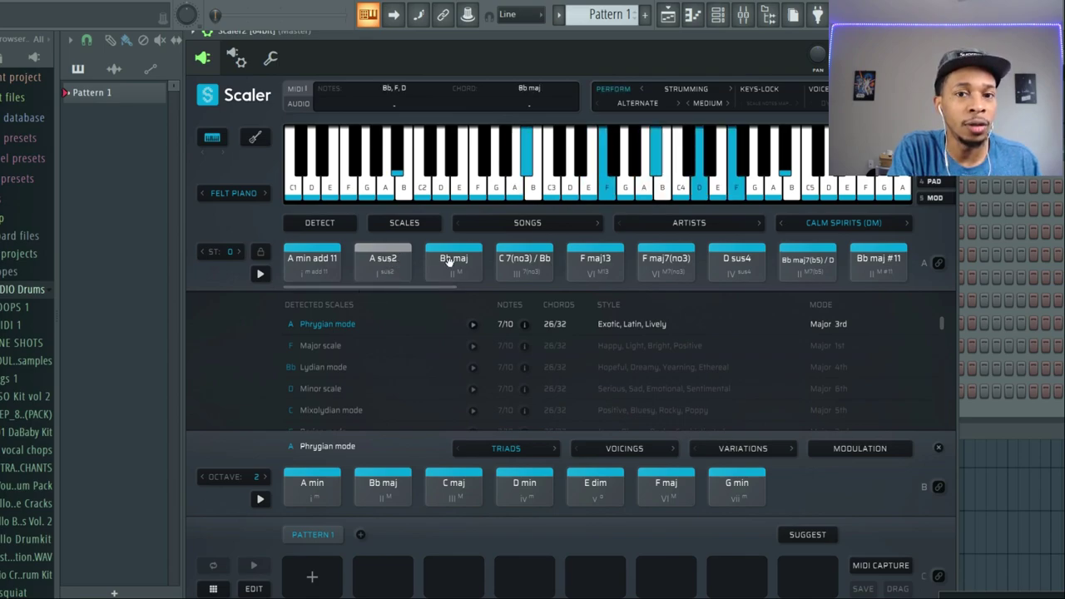
{"action": "left_click", "coordinate": [593, 261]}
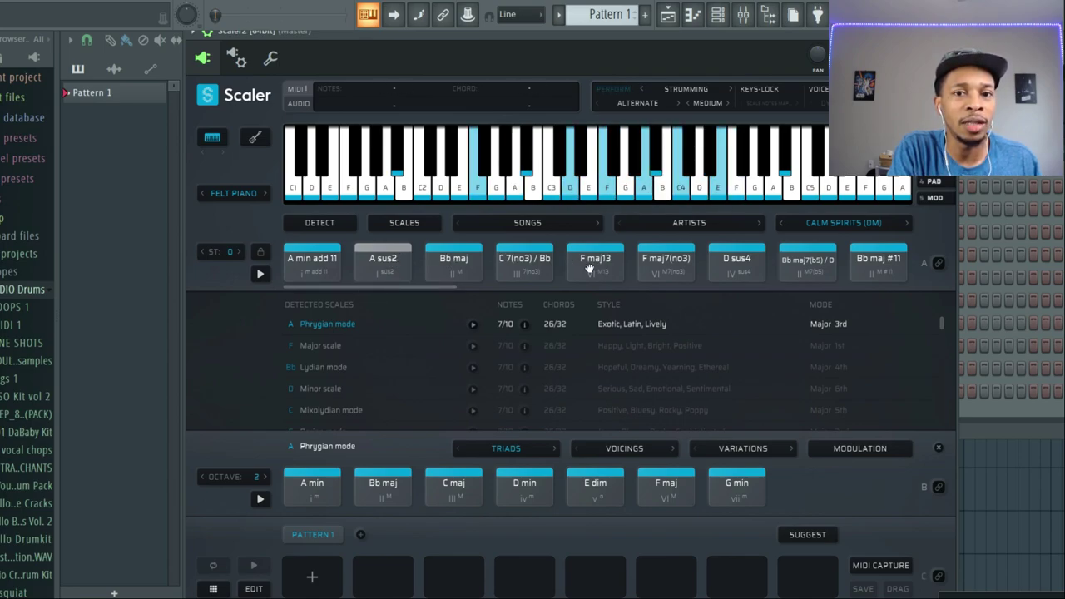
{"action": "left_click", "coordinate": [327, 263]}
{"action": "left_click", "coordinate": [385, 266]}
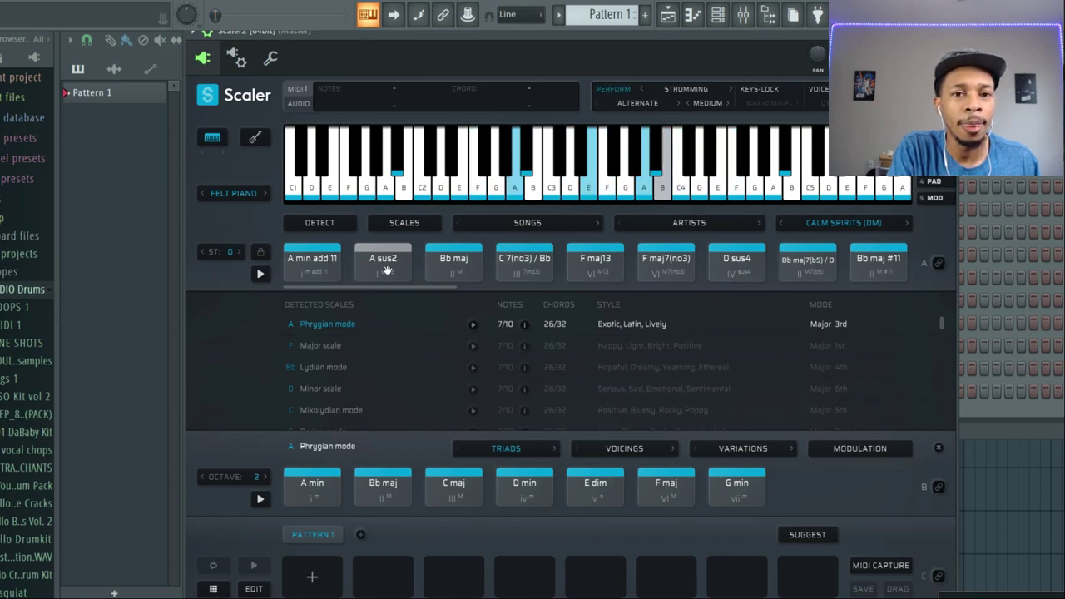
{"action": "left_click", "coordinate": [452, 265]}
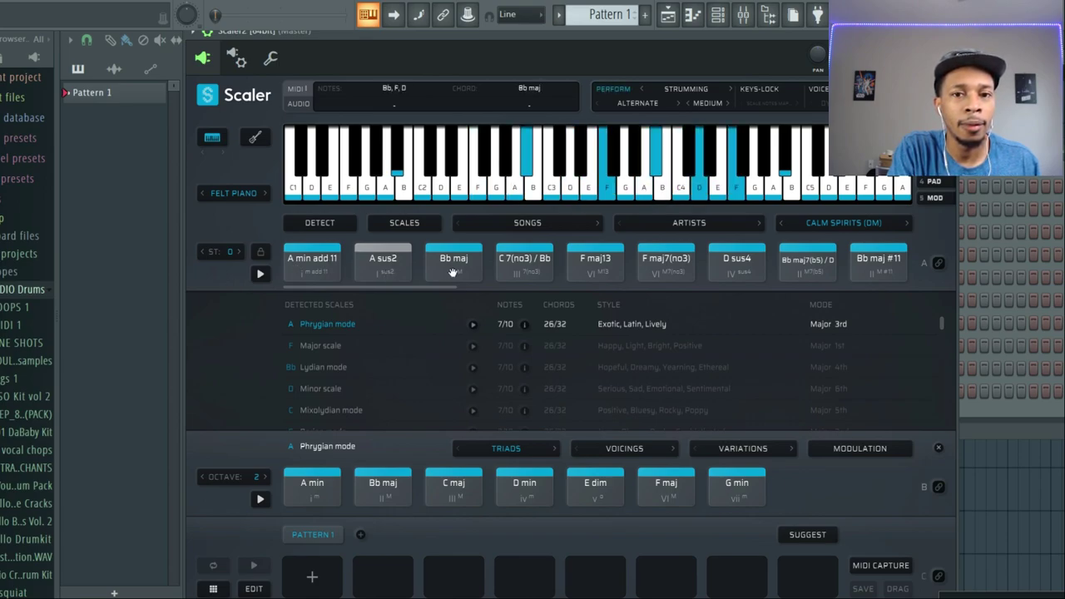
{"action": "left_click", "coordinate": [398, 273]}
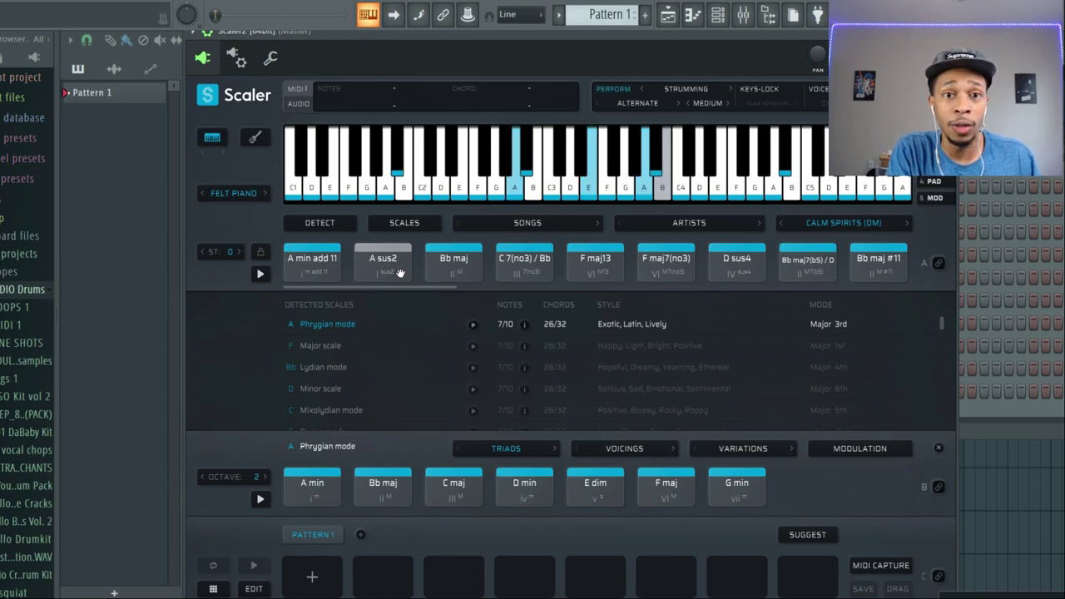
{"action": "left_click", "coordinate": [321, 271]}
{"action": "left_click", "coordinate": [638, 261]}
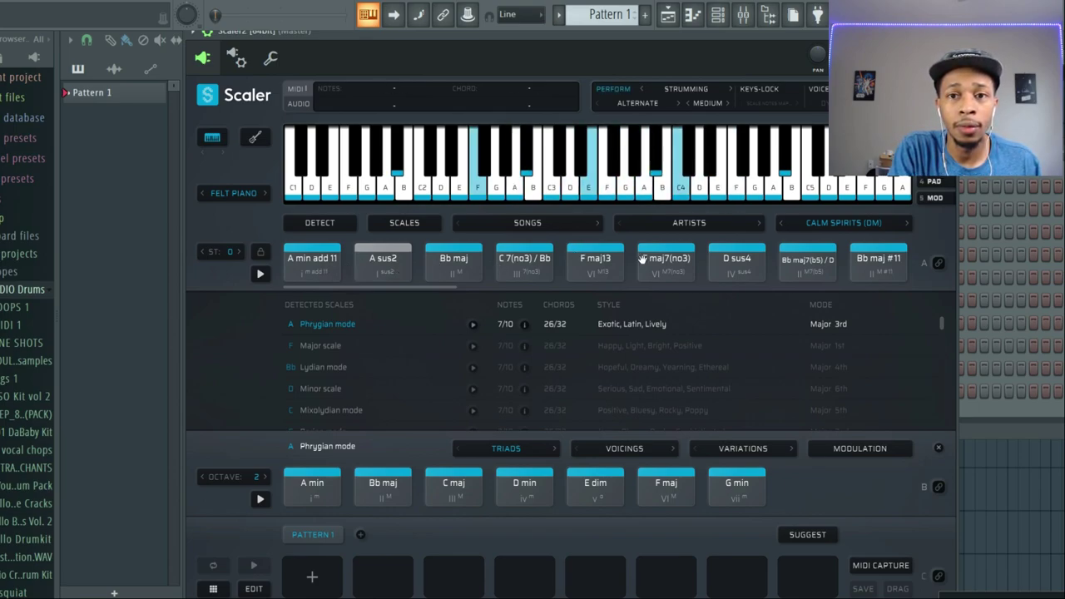
Audition the D 7(sus2) / E, D min / F, G 6(sus4), A sus4 and A min7 chords further along the set
{"action": "left_click", "coordinate": [727, 287]}
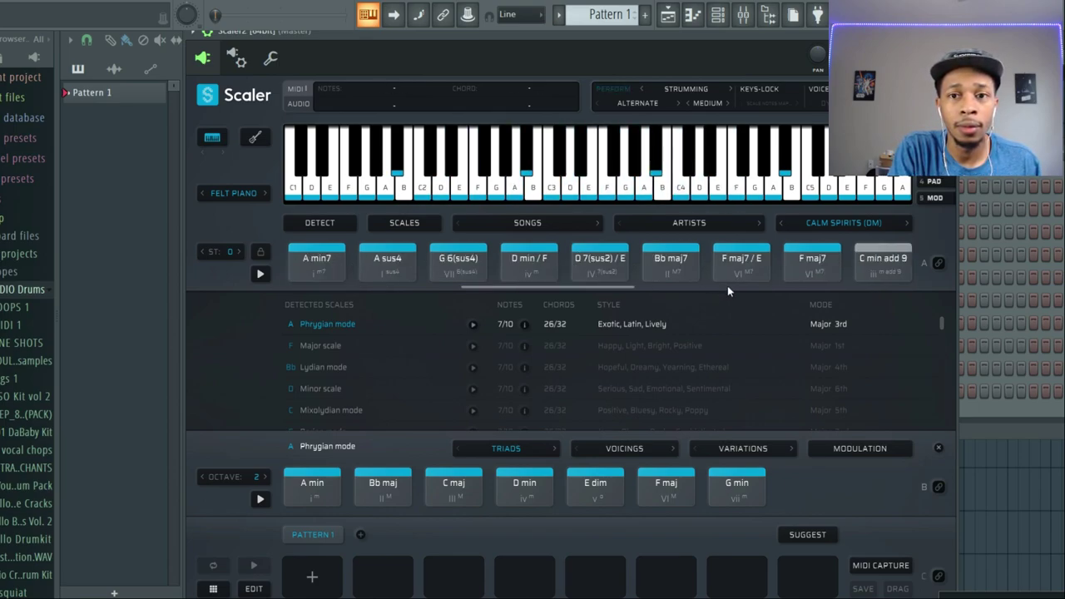
{"action": "left_click", "coordinate": [594, 261]}
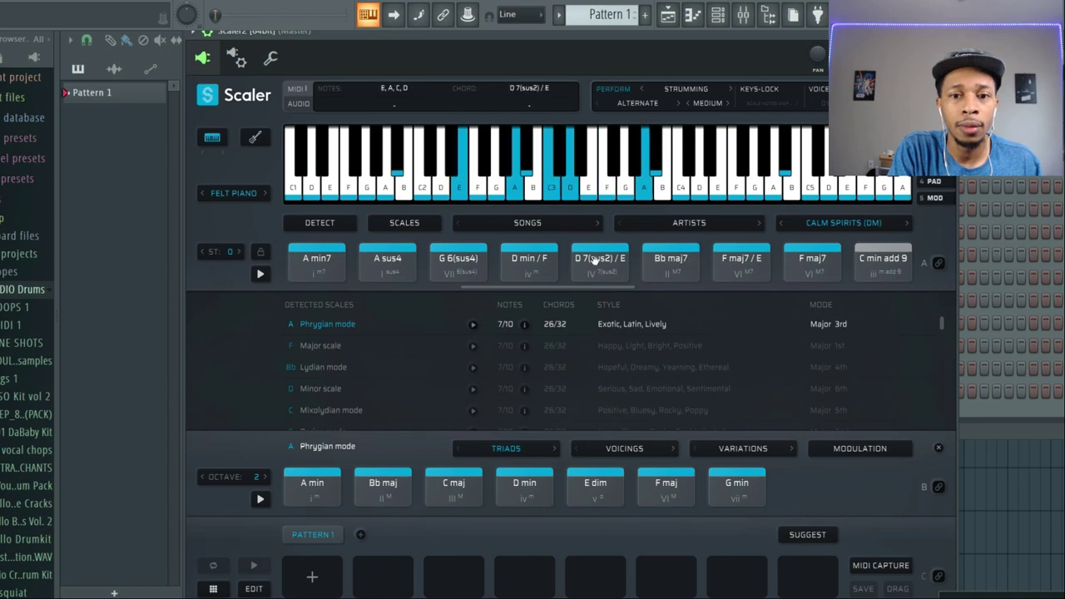
{"action": "left_click", "coordinate": [529, 260]}
{"action": "left_click", "coordinate": [457, 261]}
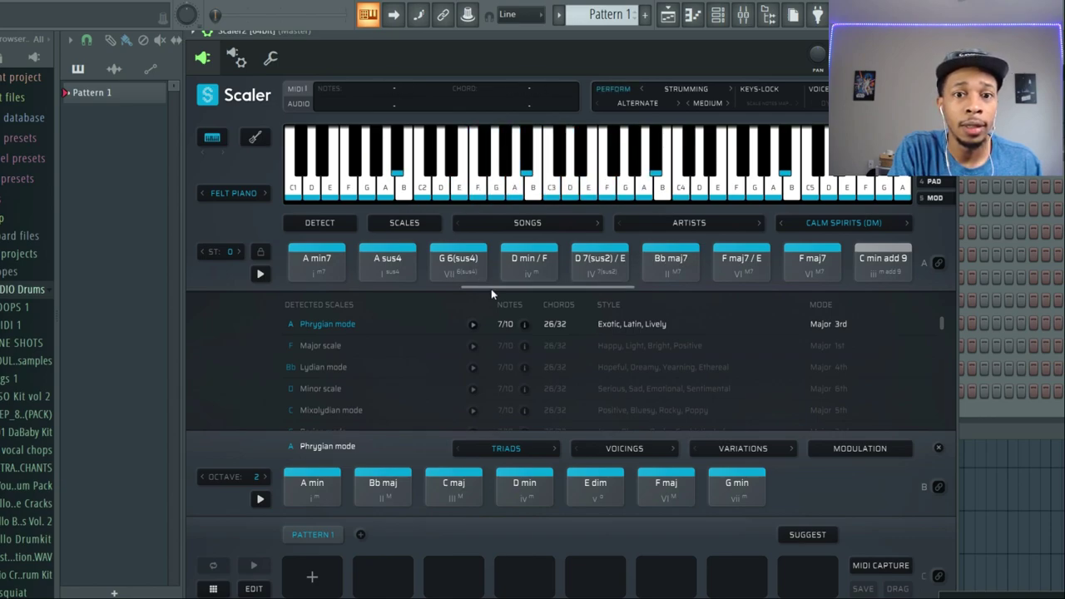
{"action": "left_click", "coordinate": [391, 264]}
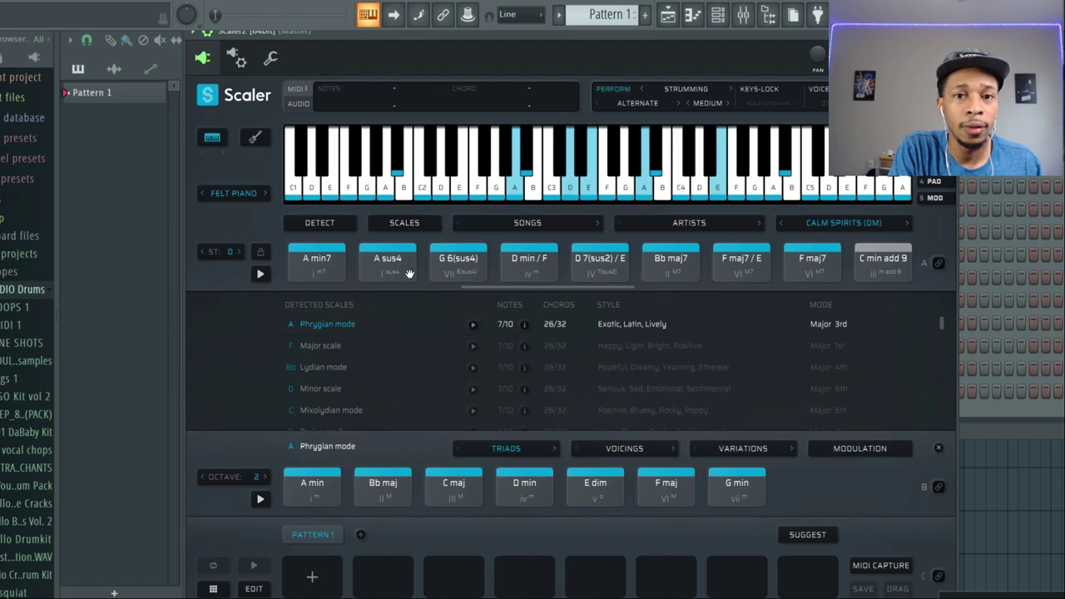
{"action": "left_click", "coordinate": [526, 267]}
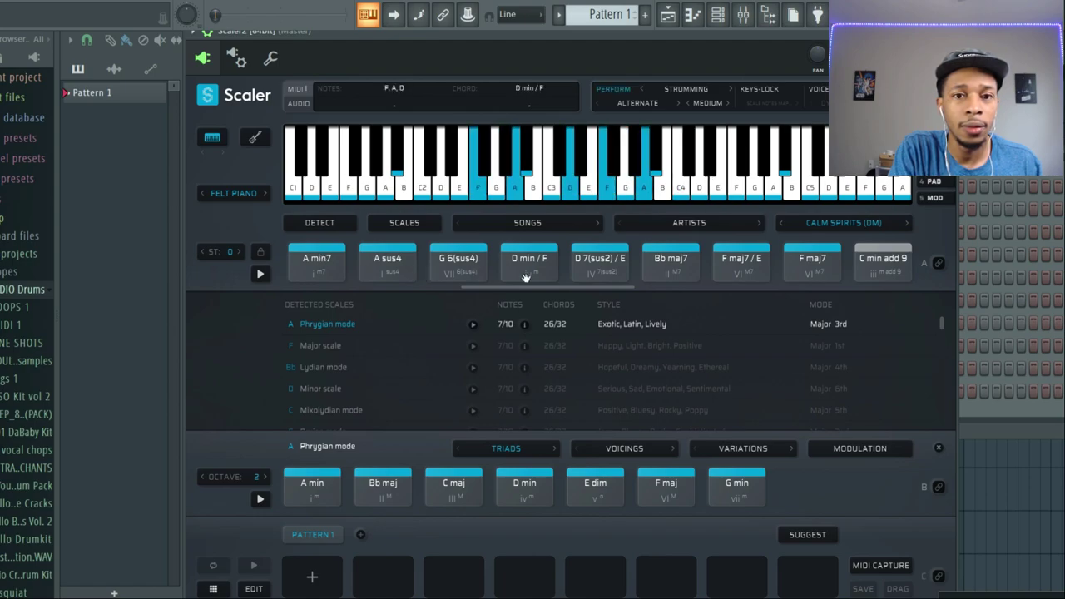
{"action": "left_click", "coordinate": [481, 276]}
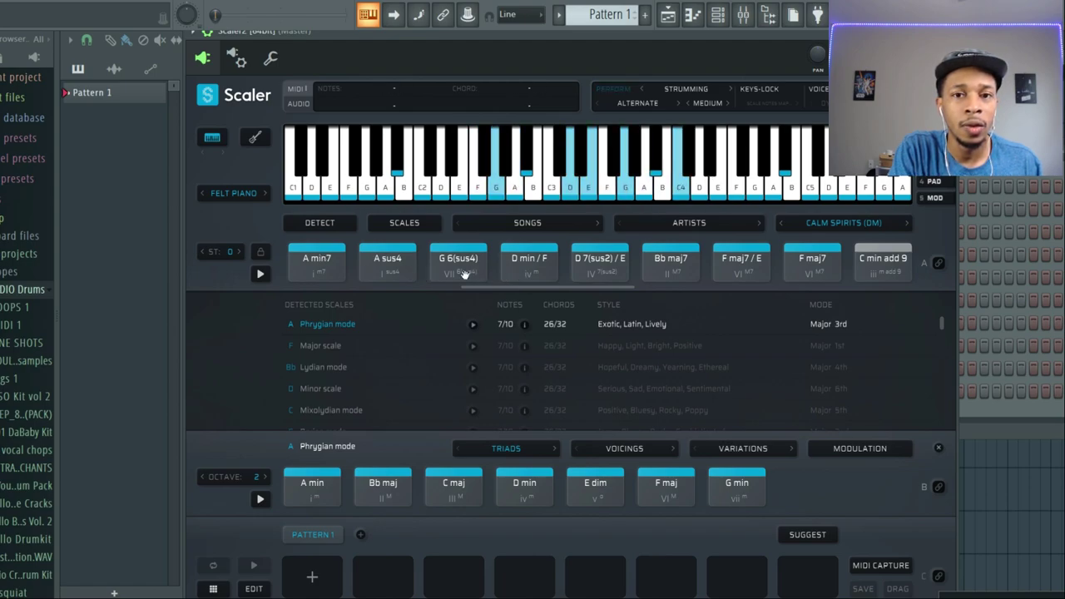
{"action": "left_click", "coordinate": [306, 274]}
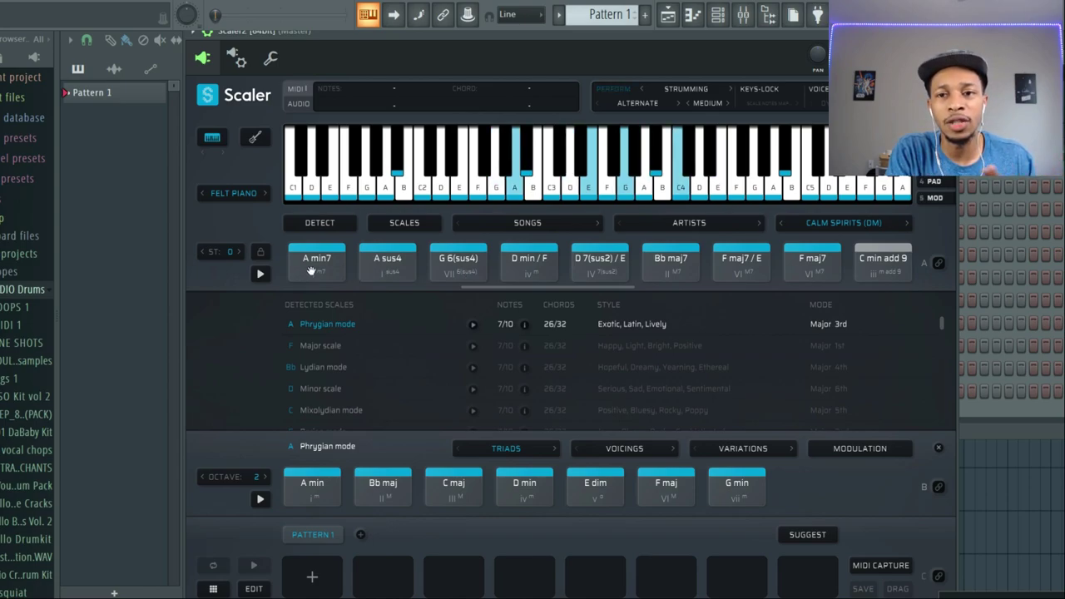
Build Pattern 1 in Scaler2 from A min7, A sus4, D min / F and G 6(sus4), with a rest between each chord
{"action": "left_click_drag", "start_coordinate": [309, 265], "coordinate": [320, 572]}
{"action": "left_click_drag", "start_coordinate": [384, 265], "coordinate": [453, 574]}
{"action": "left_click", "coordinate": [527, 222]}
{"action": "mouse_move", "coordinate": [538, 238]}
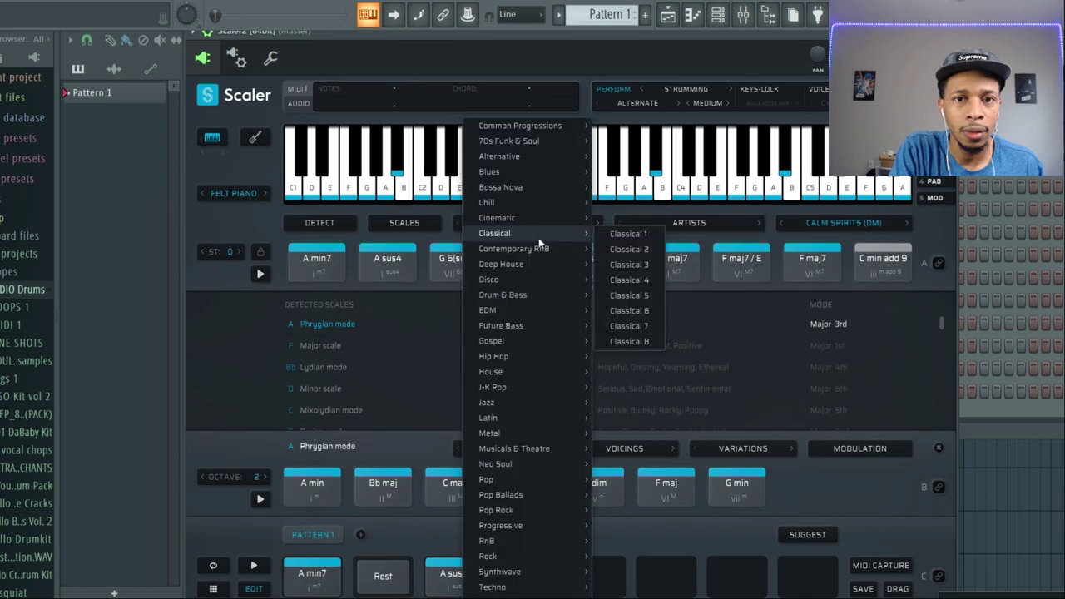
{"action": "left_click", "coordinate": [640, 232]}
{"action": "left_click_drag", "start_coordinate": [556, 251], "coordinate": [584, 570]}
{"action": "left_click_drag", "start_coordinate": [458, 259], "coordinate": [728, 568]}
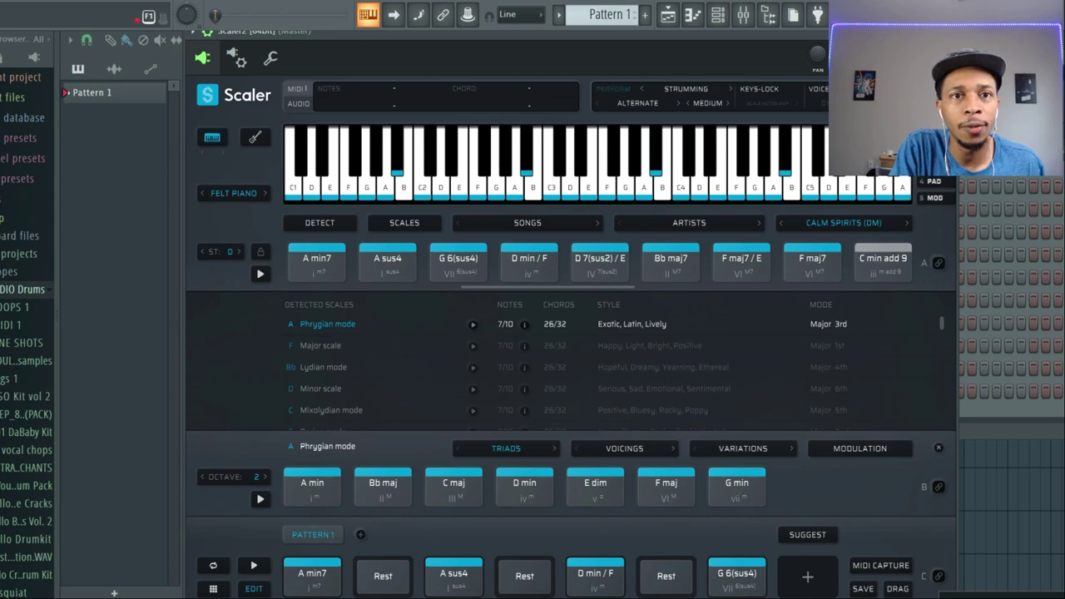
Move the Scaler2 window off the channel rack and transfer the chord pattern's MIDI to the Heat Up 3 channel
{"action": "left_click", "coordinate": [552, 333]}
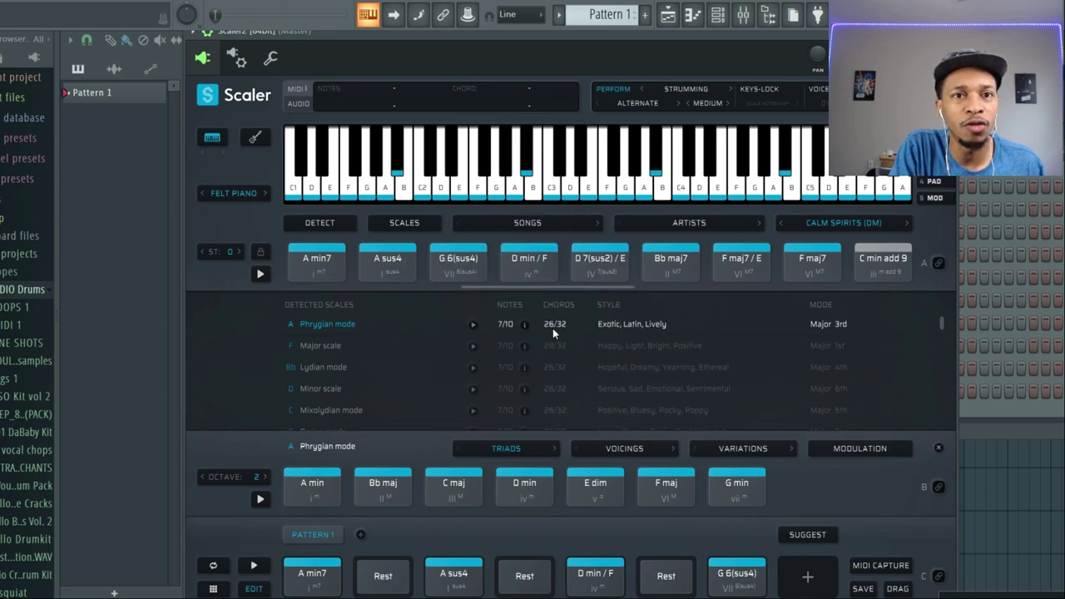
{"action": "left_click_drag", "start_coordinate": [765, 37], "coordinate": [472, 37]}
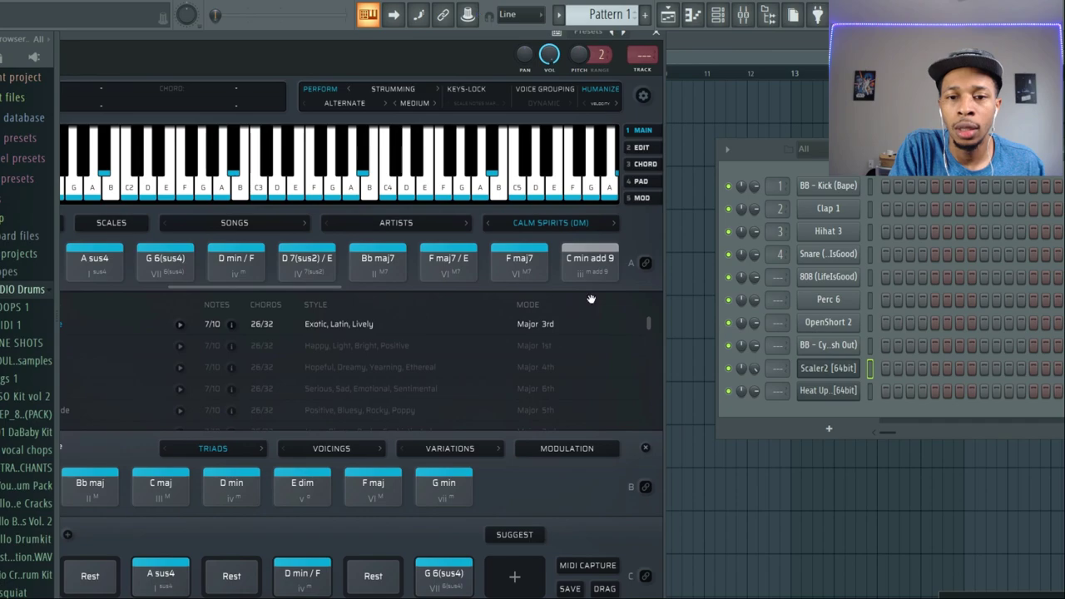
{"action": "left_click_drag", "start_coordinate": [604, 589], "coordinate": [826, 398]}
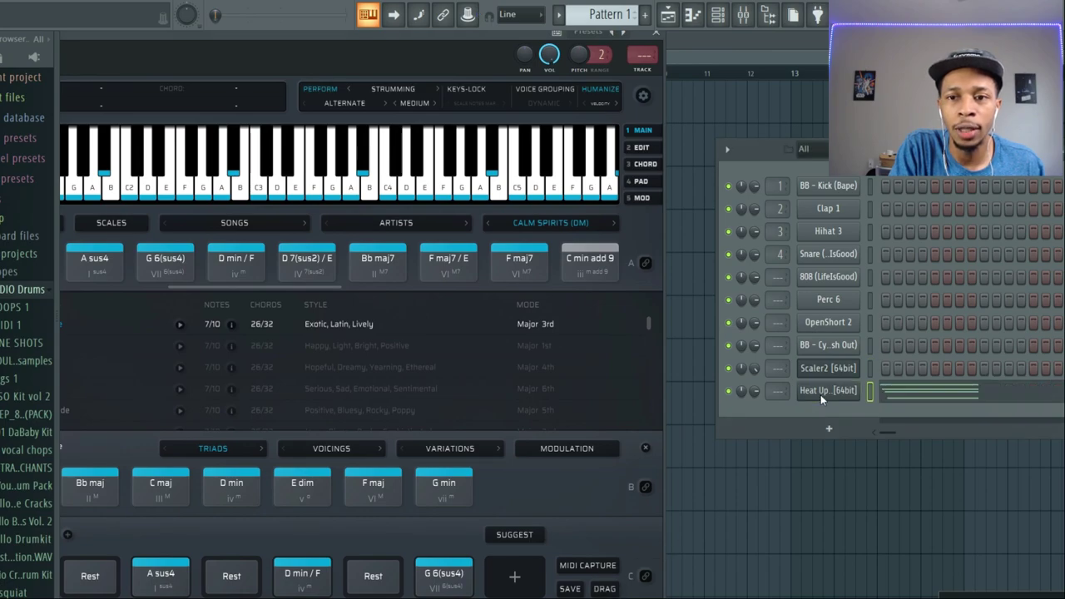
Bring up Heat Up 3 and load the FVCTS preset from the Keys category of the SAUCE expansion
{"action": "left_click", "coordinate": [828, 399]}
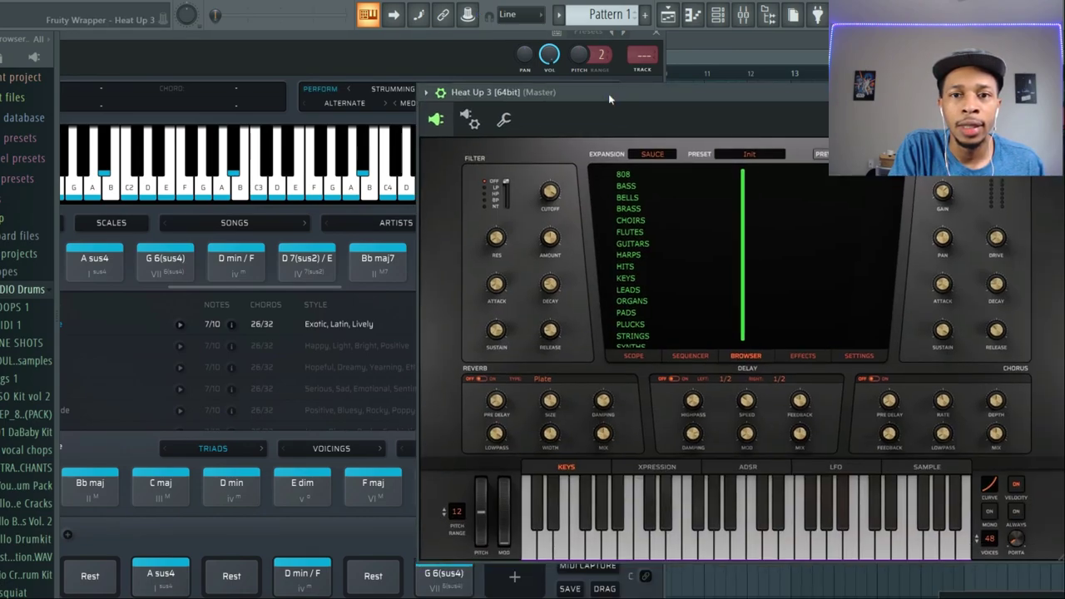
{"action": "left_click_drag", "start_coordinate": [609, 99], "coordinate": [464, 47]}
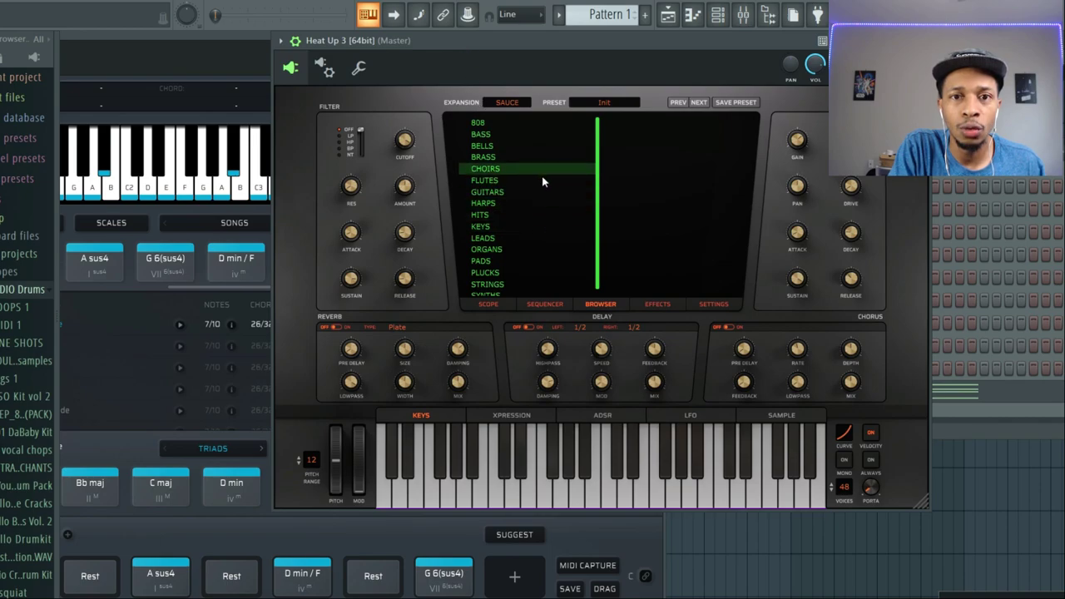
{"action": "scroll", "coordinate": [590, 226], "scroll_direction": "down", "scroll_amount": 1}
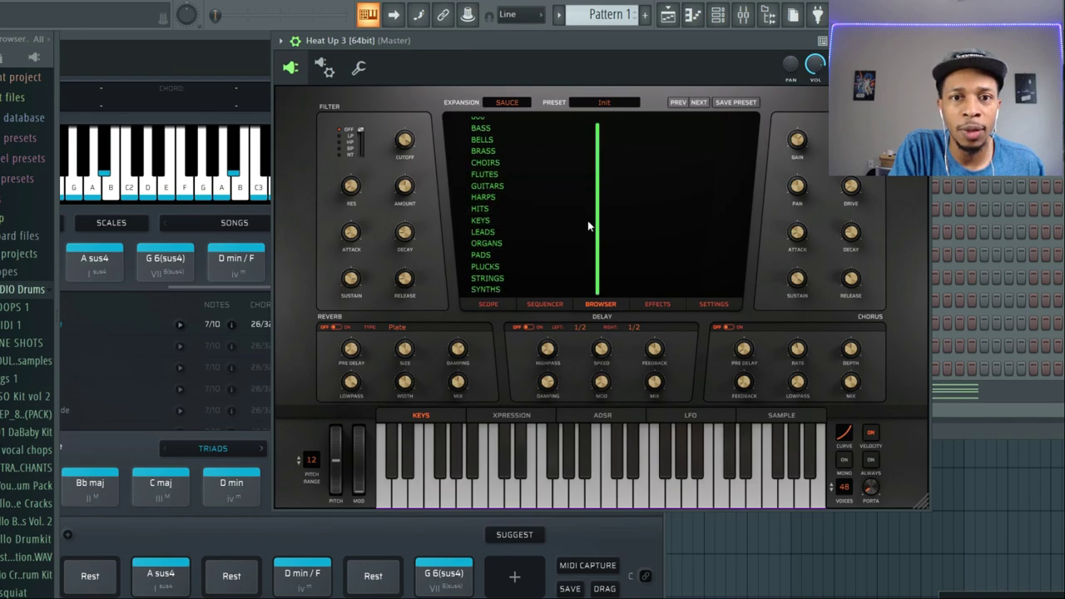
{"action": "left_click", "coordinate": [494, 224]}
{"action": "left_click", "coordinate": [639, 192]}
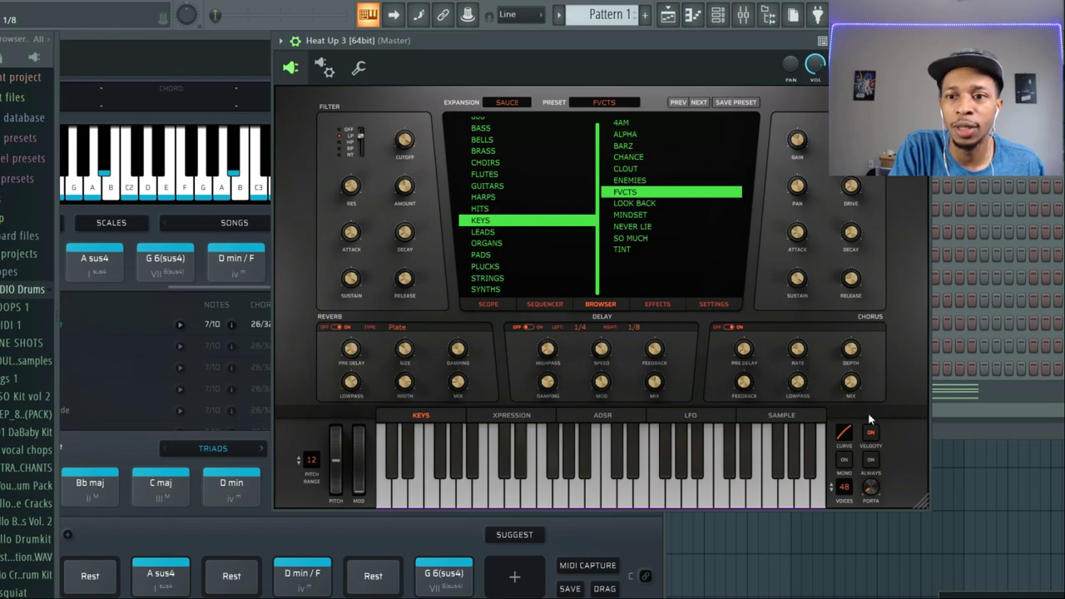
Lengthen all chord notes in the Heat Up 3 piano roll so each chord holds until the following one starts
{"action": "left_click", "coordinate": [961, 412]}
{"action": "left_click", "coordinate": [947, 396]}
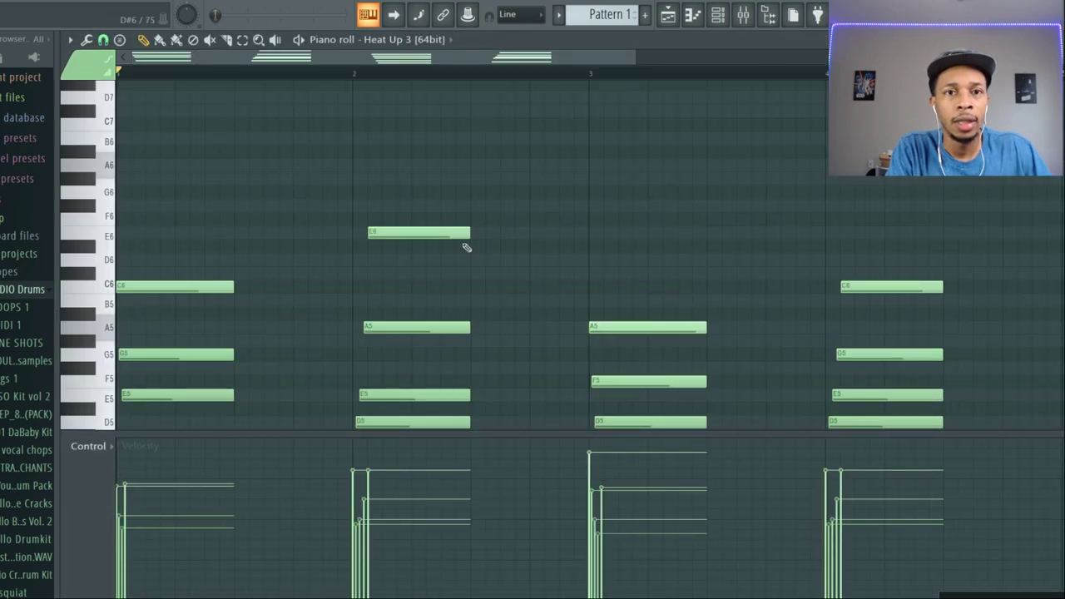
{"action": "left_click_drag", "start_coordinate": [637, 53], "coordinate": [856, 55]}
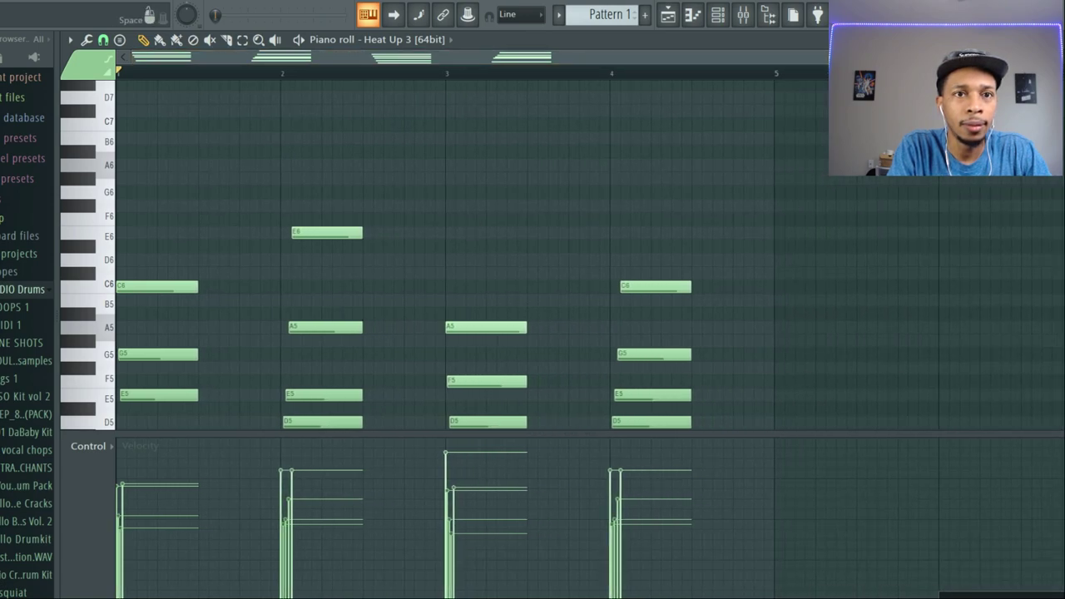
{"action": "key", "text": "space"}
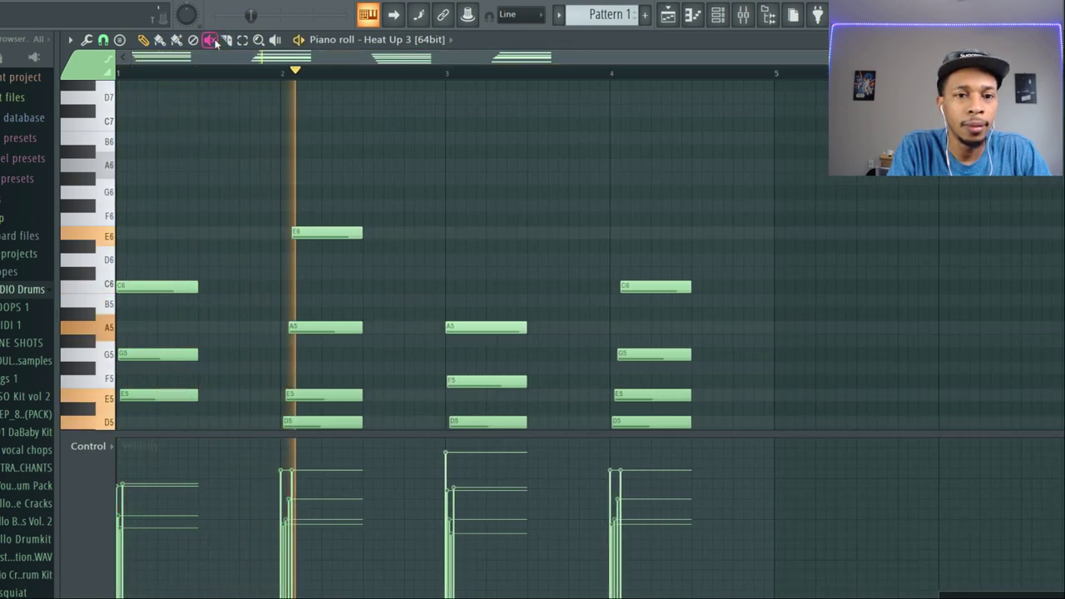
{"action": "left_click_drag", "start_coordinate": [140, 112], "coordinate": [673, 510]}
{"action": "scroll", "coordinate": [250, 371], "scroll_direction": "up", "scroll_amount": 5}
{"action": "left_click_drag", "start_coordinate": [194, 320], "coordinate": [273, 339]}
Audition the 4AM and TINT Keys presets in Heat Up 3 over the looping chords
{"action": "key", "text": "F6"}
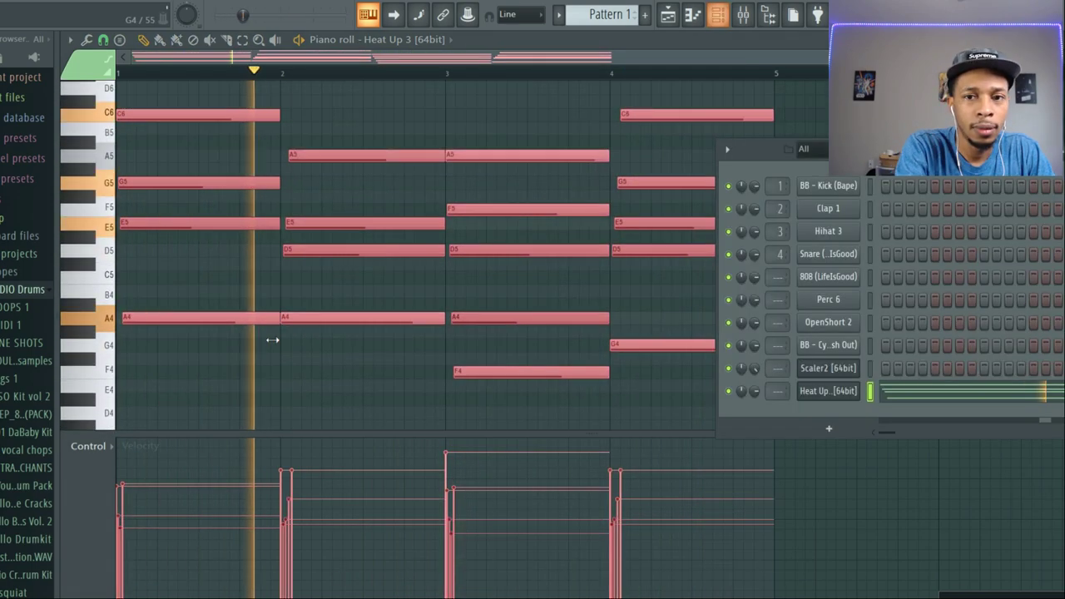
{"action": "left_click", "coordinate": [816, 394]}
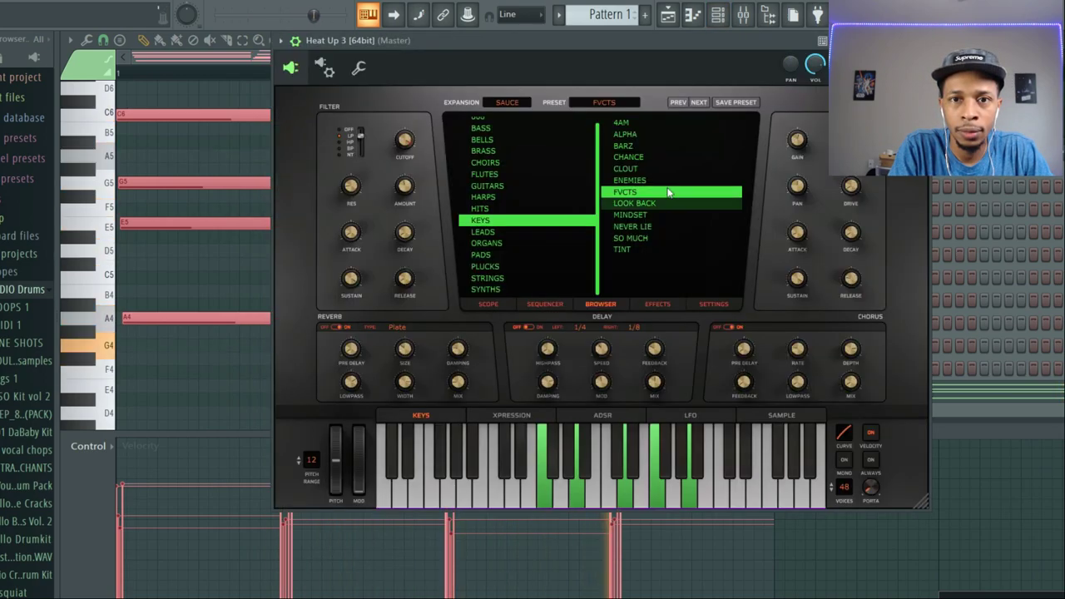
{"action": "left_click", "coordinate": [623, 125]}
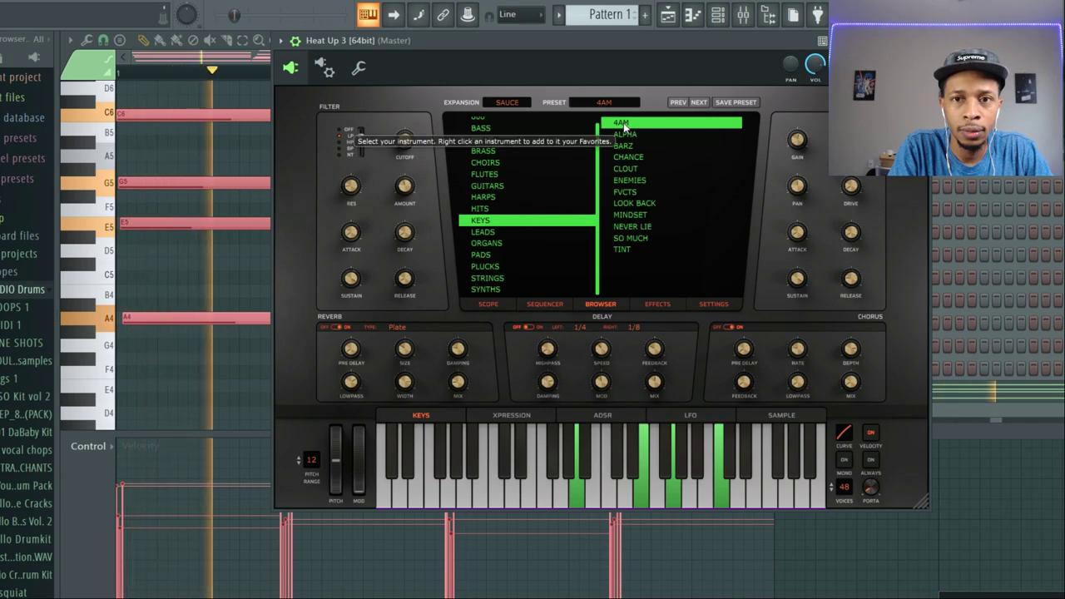
{"action": "left_click", "coordinate": [620, 251]}
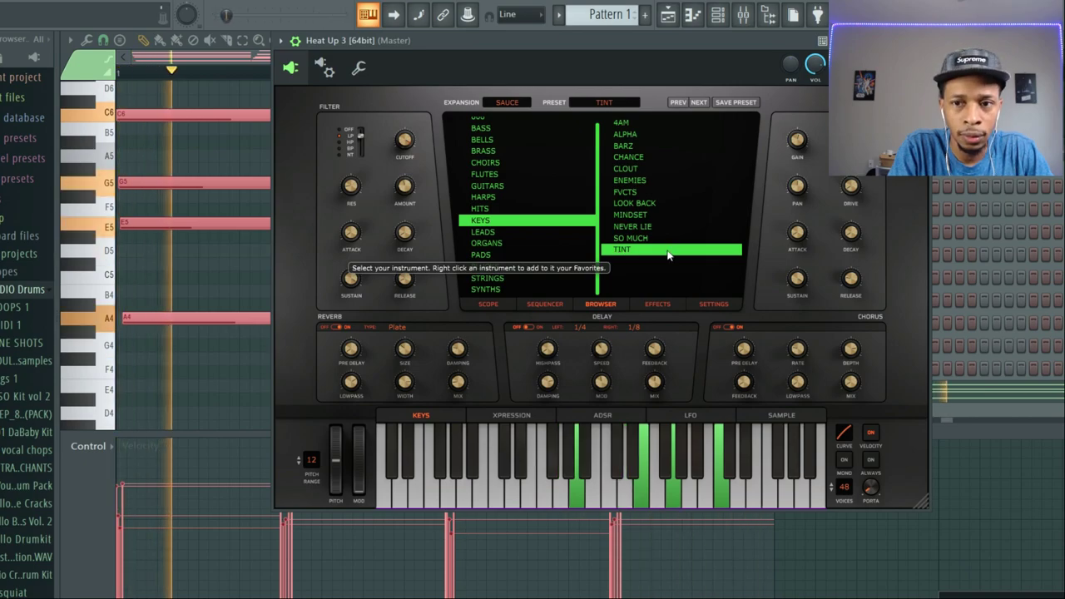
Try the SAUCE preset from the Pads category in Heat Up 3 and settle on PLUG WALK
{"action": "left_click", "coordinate": [941, 411]}
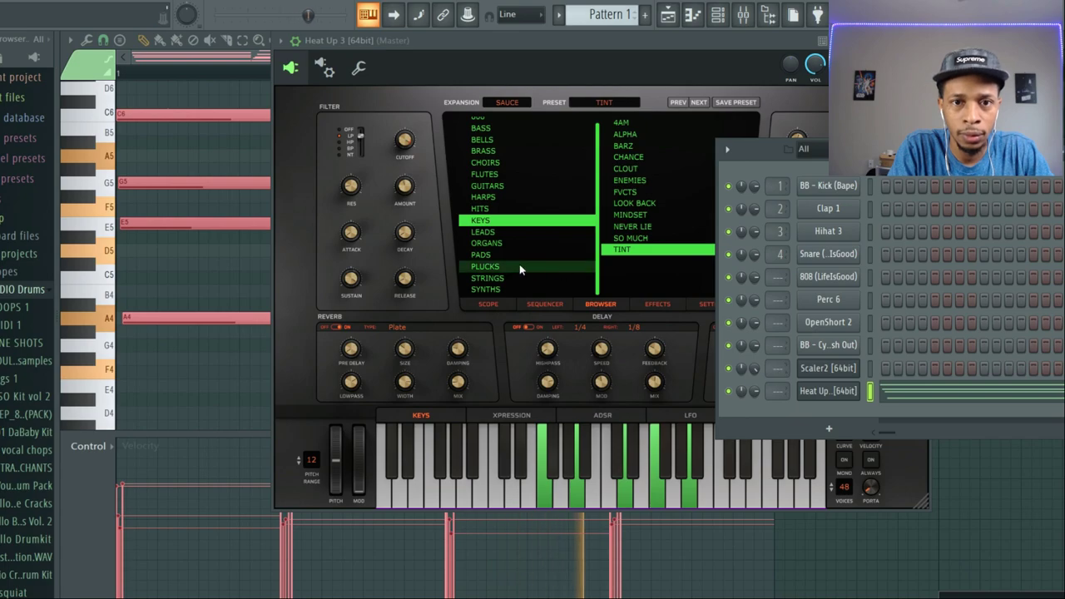
{"action": "left_click", "coordinate": [481, 255]}
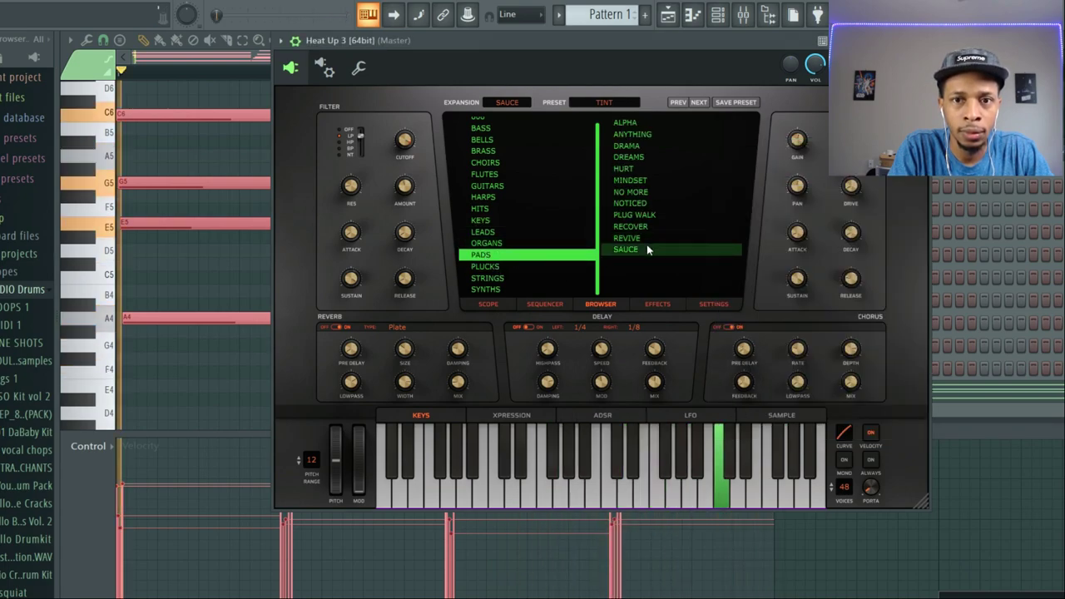
{"action": "left_click", "coordinate": [626, 249]}
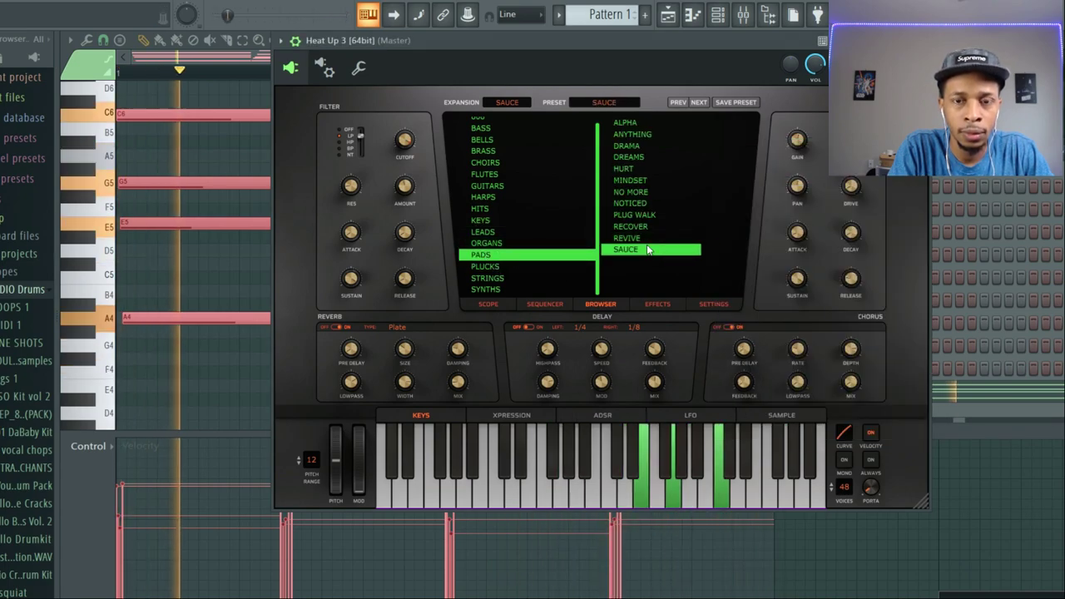
{"action": "left_click", "coordinate": [634, 214]}
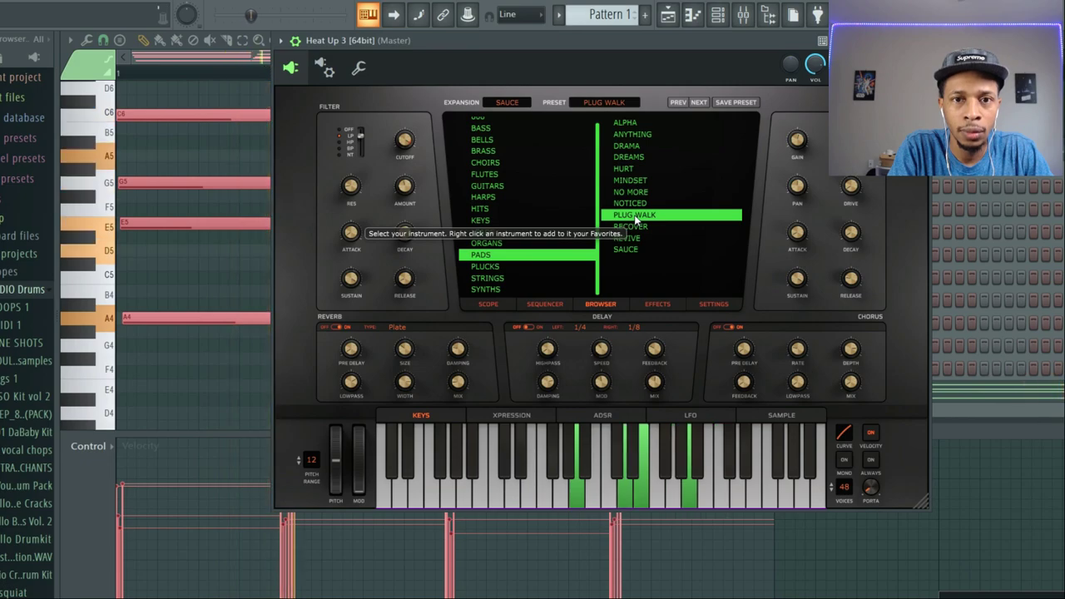
Clone the Heat Up 3 channel and load the TINT preset from Keys on the clone
{"action": "key", "text": "F6"}
{"action": "right_click", "coordinate": [848, 390]}
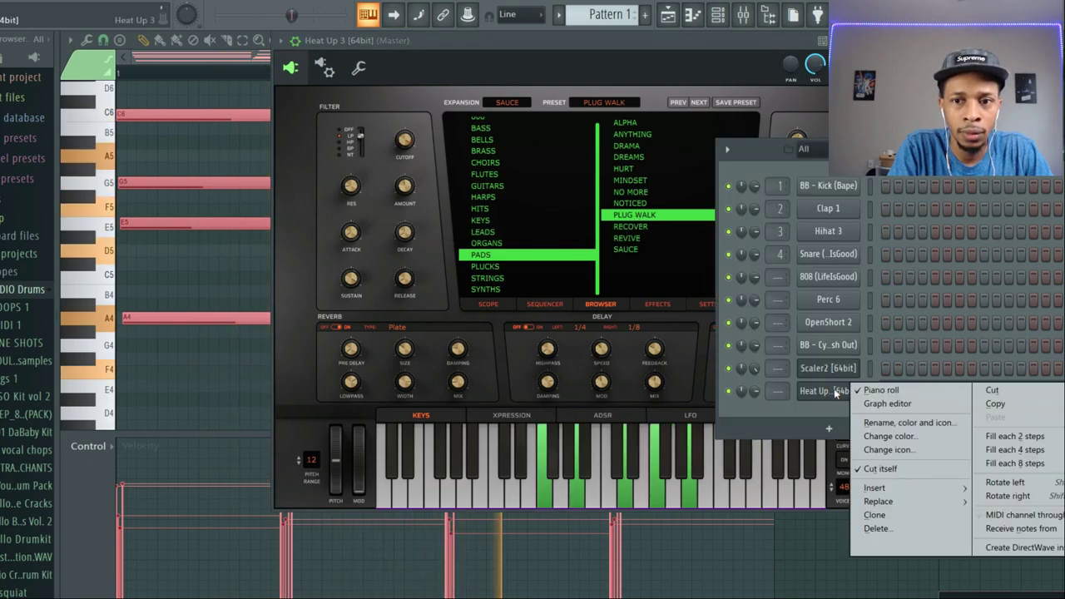
{"action": "left_click", "coordinate": [886, 516]}
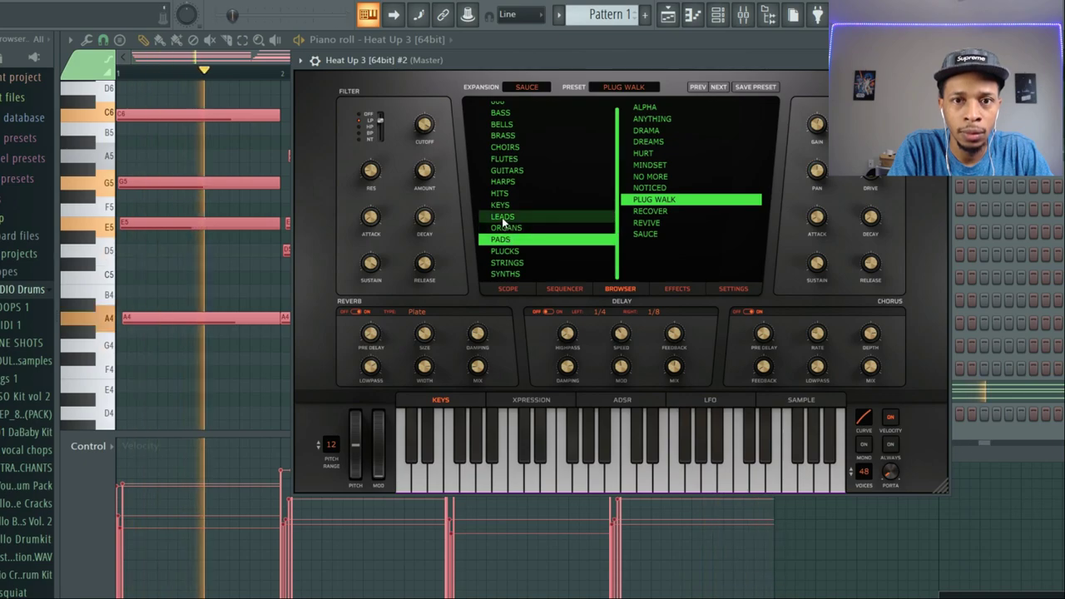
{"action": "left_click", "coordinate": [499, 205]}
{"action": "left_click", "coordinate": [645, 234]}
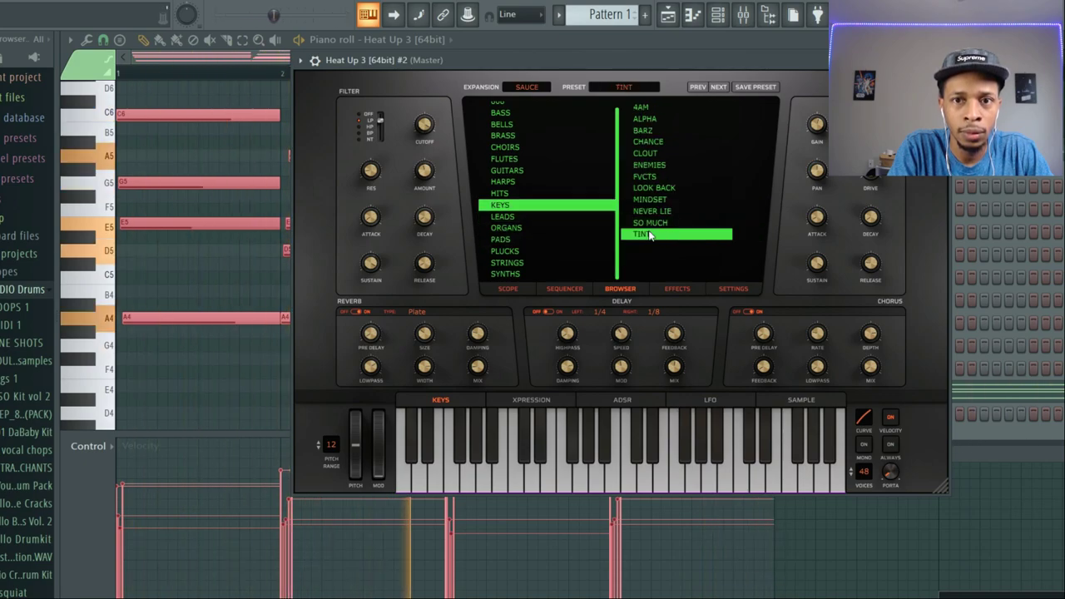
Copy the chord notes from the original Heat Up 3 channel into the cloned Heat Up 3 #2 channel
{"action": "left_click", "coordinate": [978, 456]}
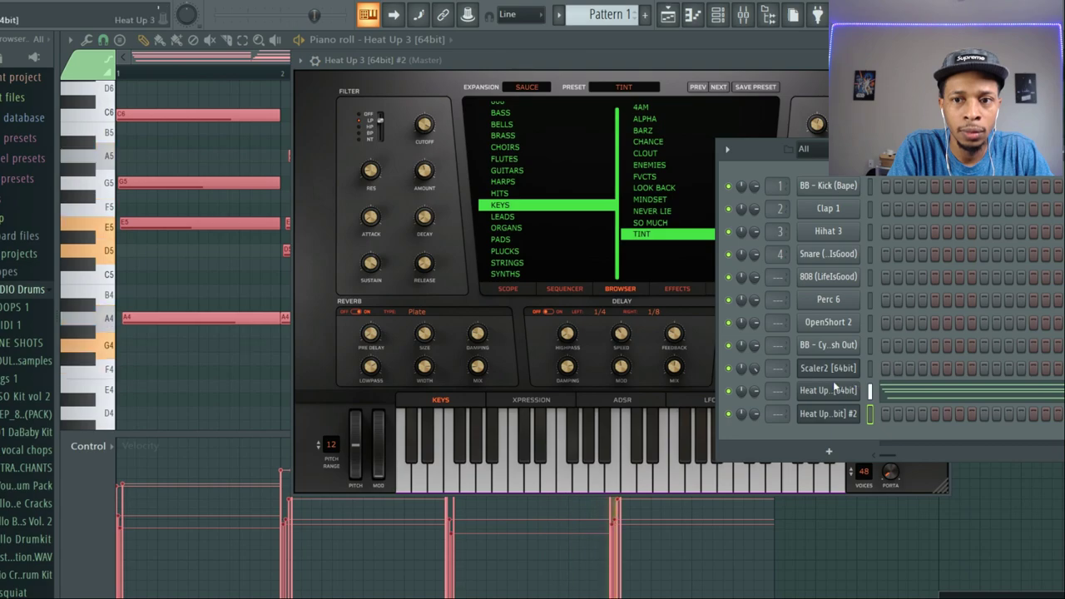
{"action": "right_click", "coordinate": [849, 389]}
{"action": "left_click", "coordinate": [991, 403]}
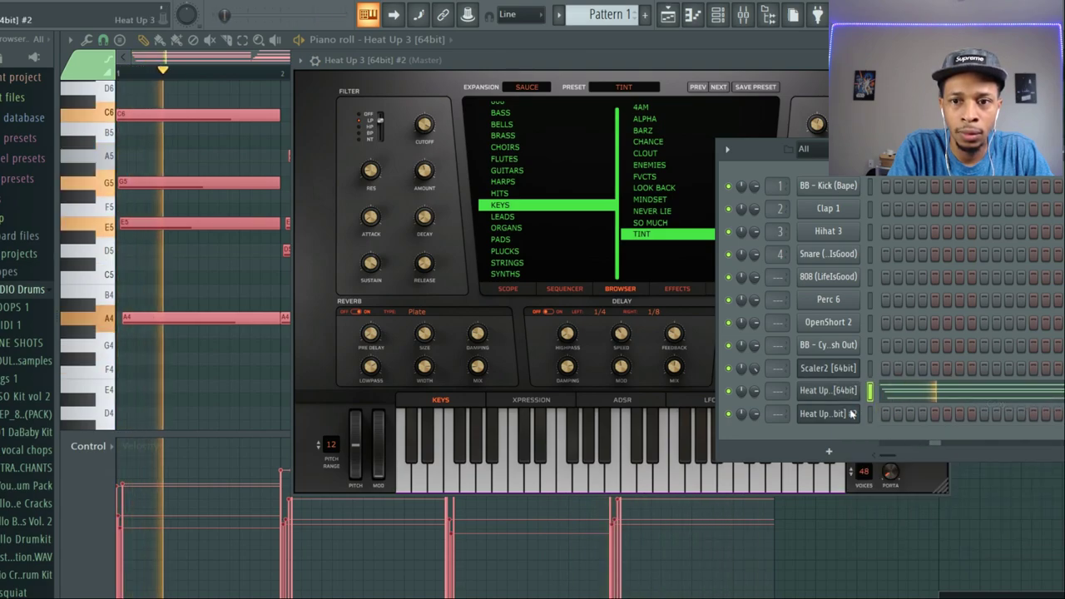
{"action": "right_click", "coordinate": [849, 412]}
{"action": "left_click", "coordinate": [979, 439]}
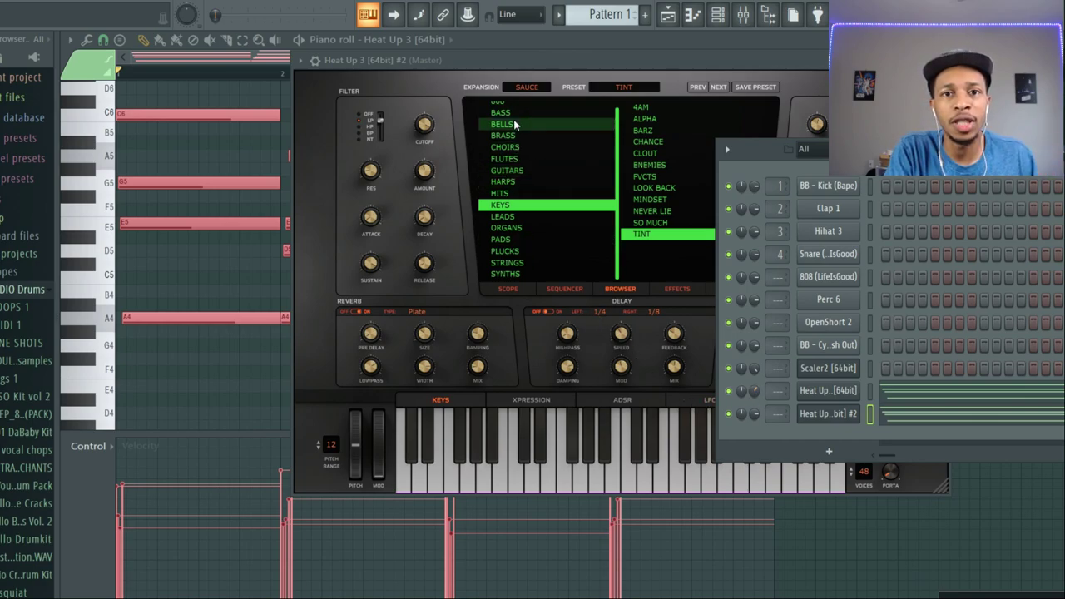
Switch Heat Up 3 #2 to the SAUCE2 expansion, audition SLOW STRINGS, and load the FALLEN preset from Choirs
{"action": "left_click", "coordinate": [530, 88]}
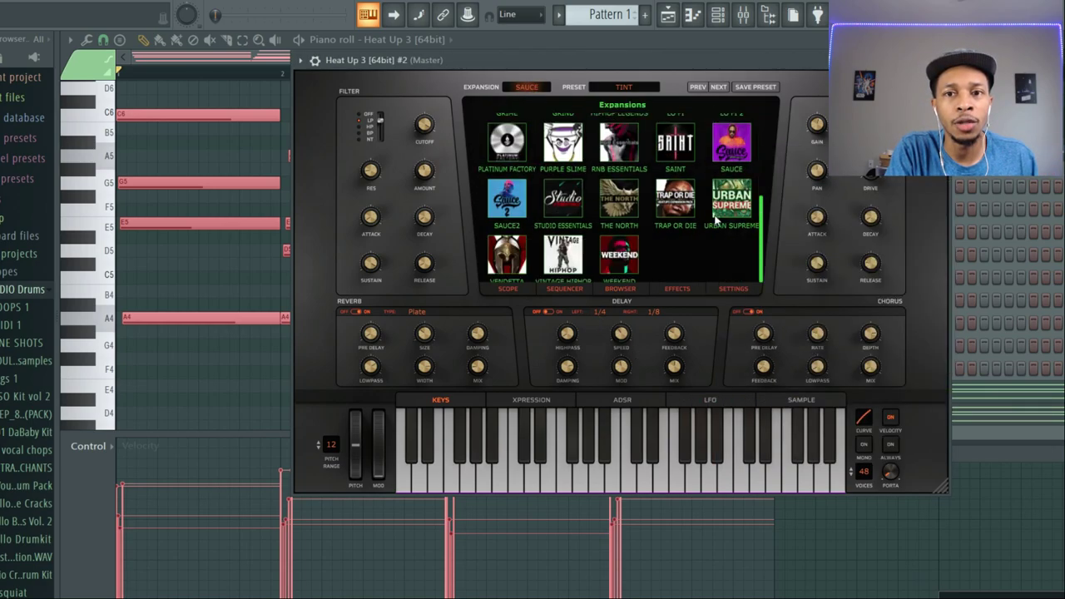
{"action": "left_click", "coordinate": [505, 208]}
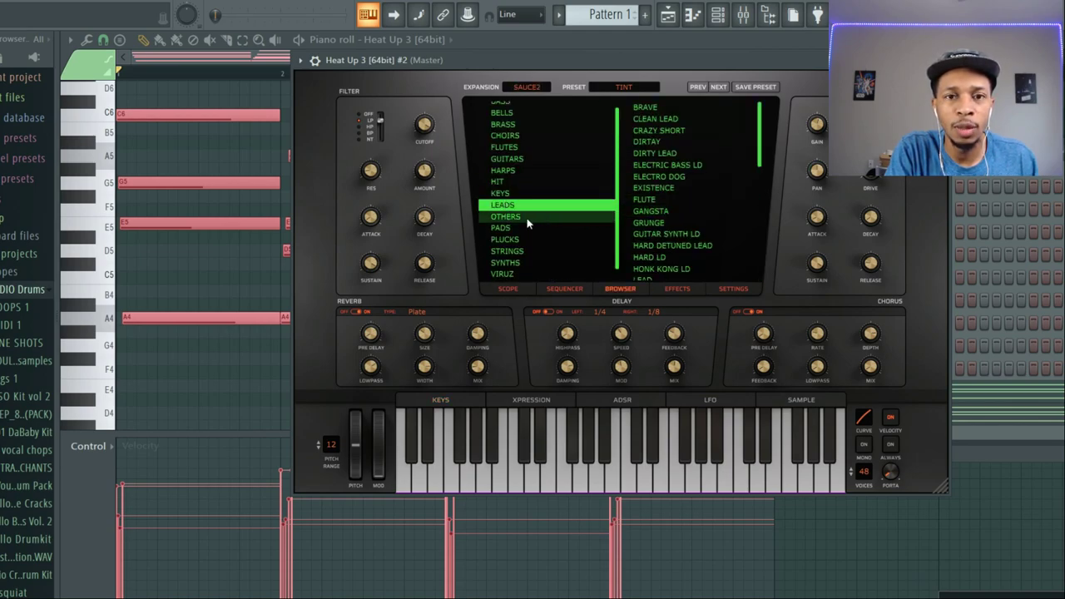
{"action": "left_click", "coordinate": [509, 252]}
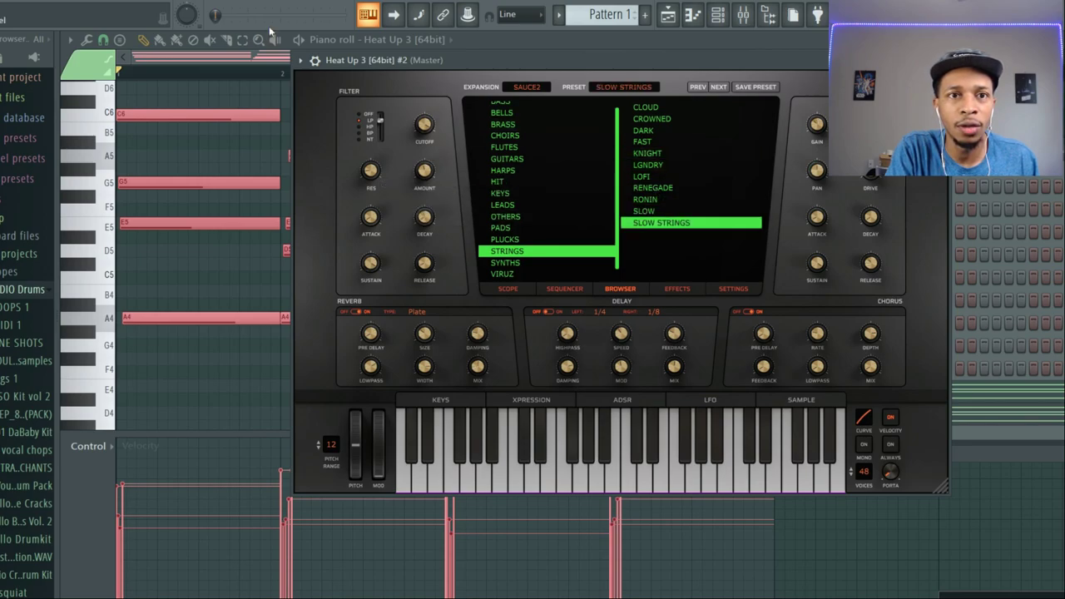
{"action": "key", "text": "space"}
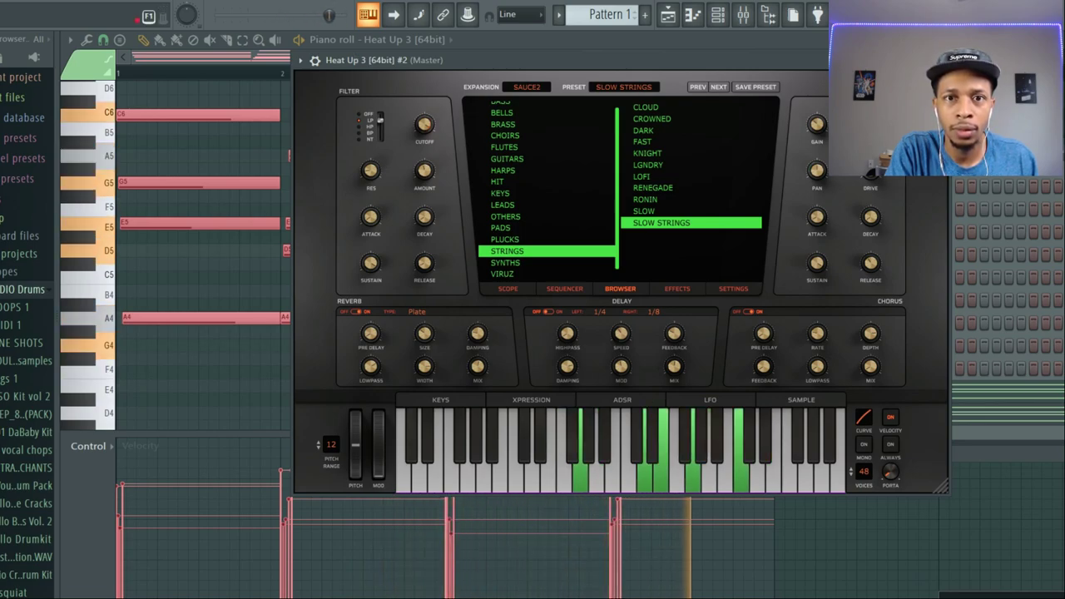
{"action": "left_click", "coordinate": [504, 135]}
{"action": "left_click", "coordinate": [654, 142]}
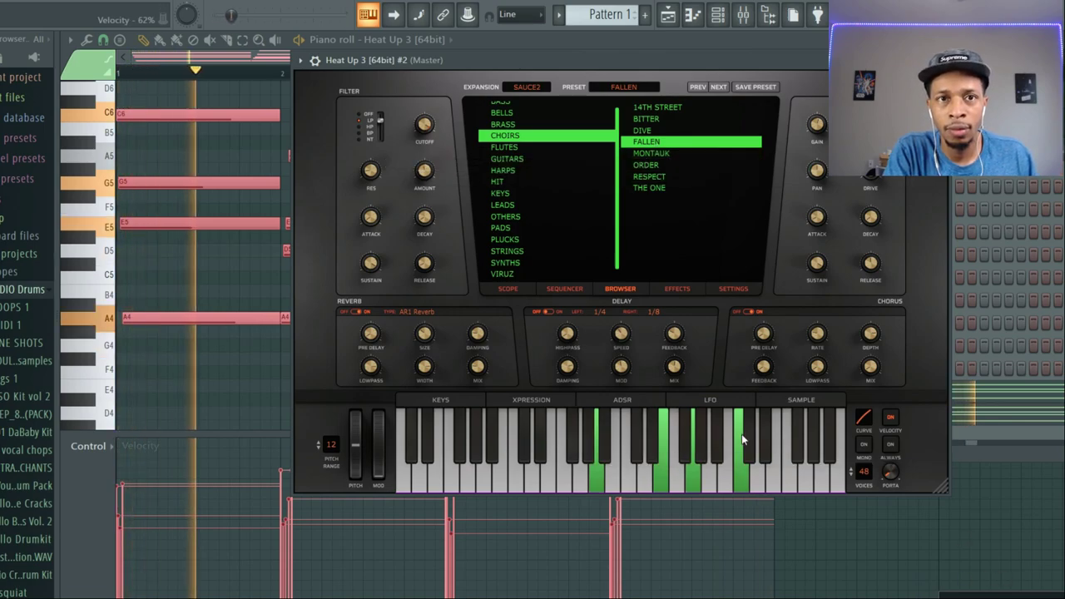
Put Heat Up 3 #2 away, bring up Scaler2 and switch its chord set to Darkness (EBM)
{"action": "left_click", "coordinate": [426, 60]}
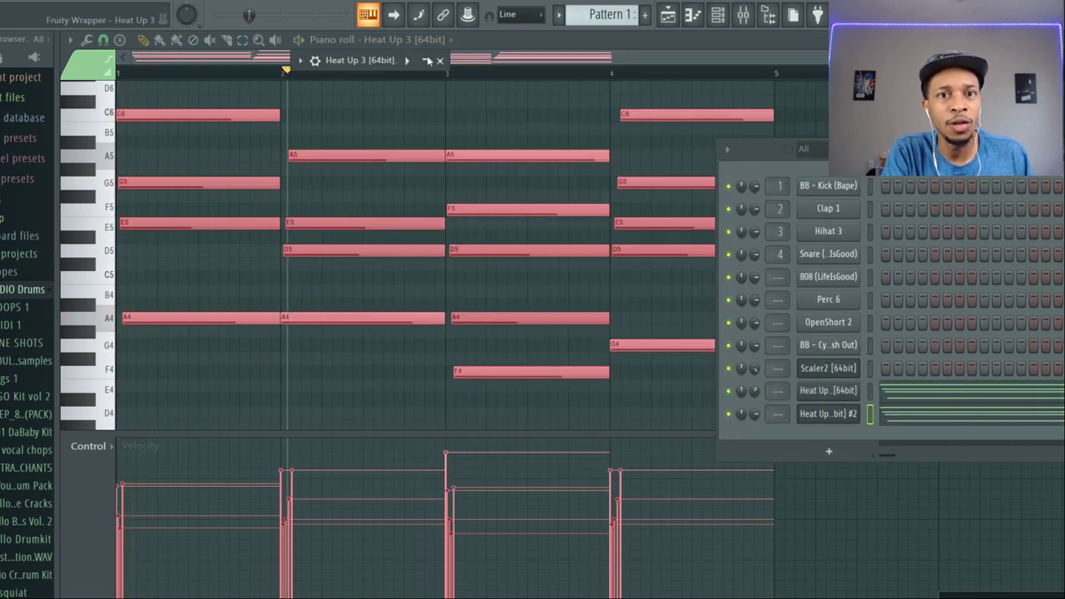
{"action": "left_click", "coordinate": [818, 372]}
{"action": "left_click_drag", "start_coordinate": [285, 42], "coordinate": [590, 43]}
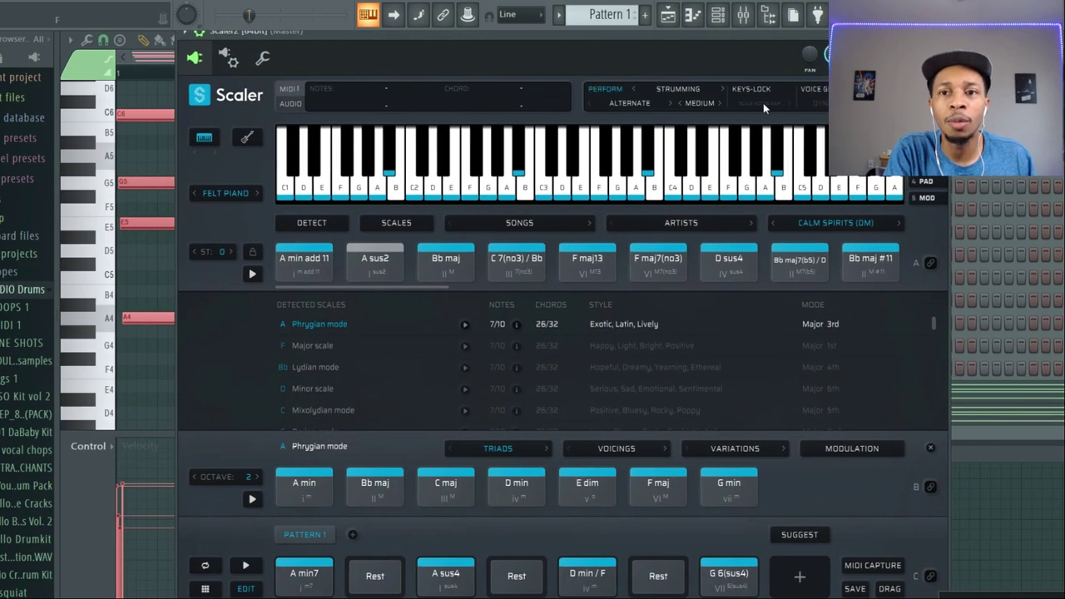
{"action": "left_click", "coordinate": [900, 223]}
Audition the Darkness set's Bb min, Cb maj, D dim, Bb maj and Cb maj / Gb chords
{"action": "left_click", "coordinate": [316, 259]}
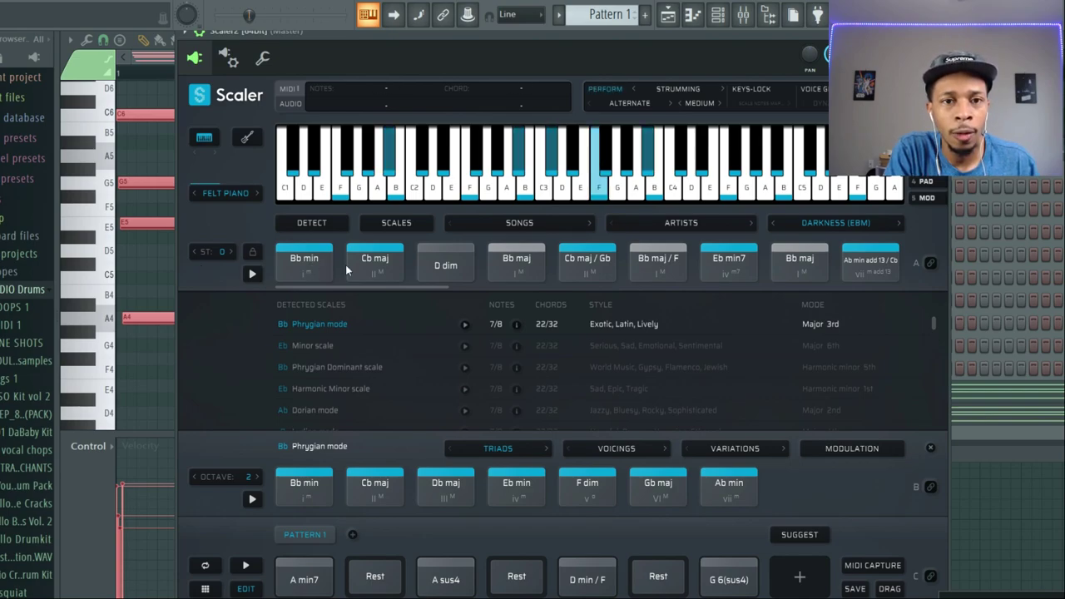
{"action": "left_click", "coordinate": [391, 271]}
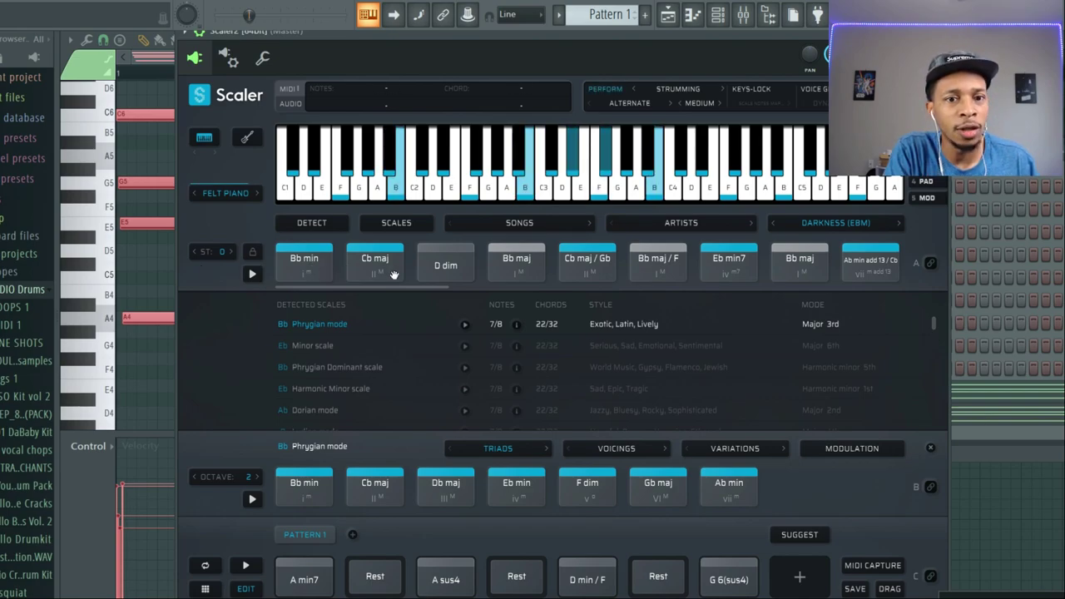
{"action": "left_click", "coordinate": [306, 267]}
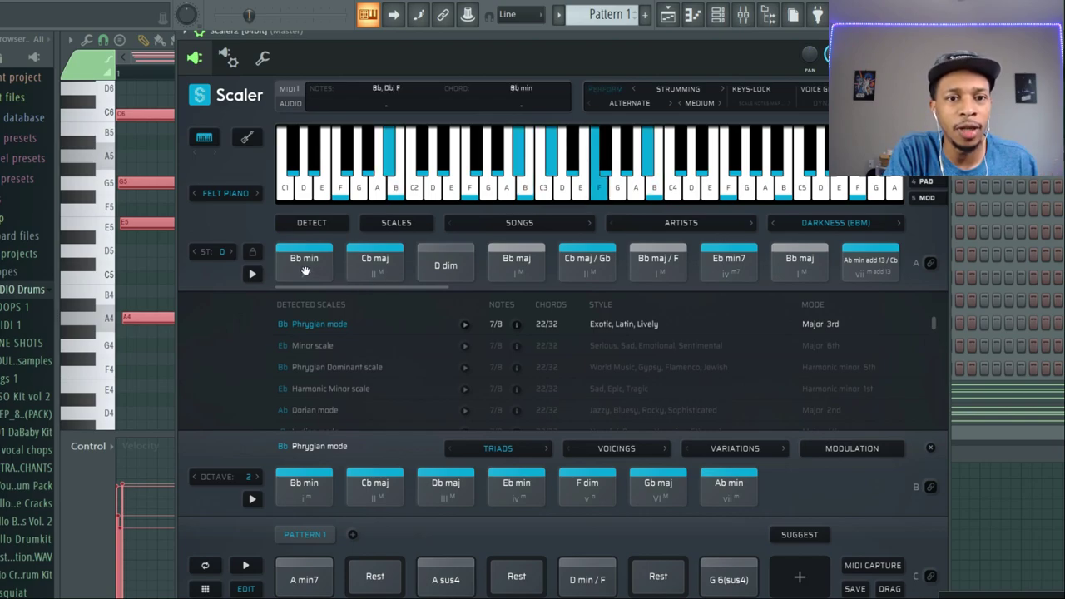
{"action": "left_click", "coordinate": [376, 263]}
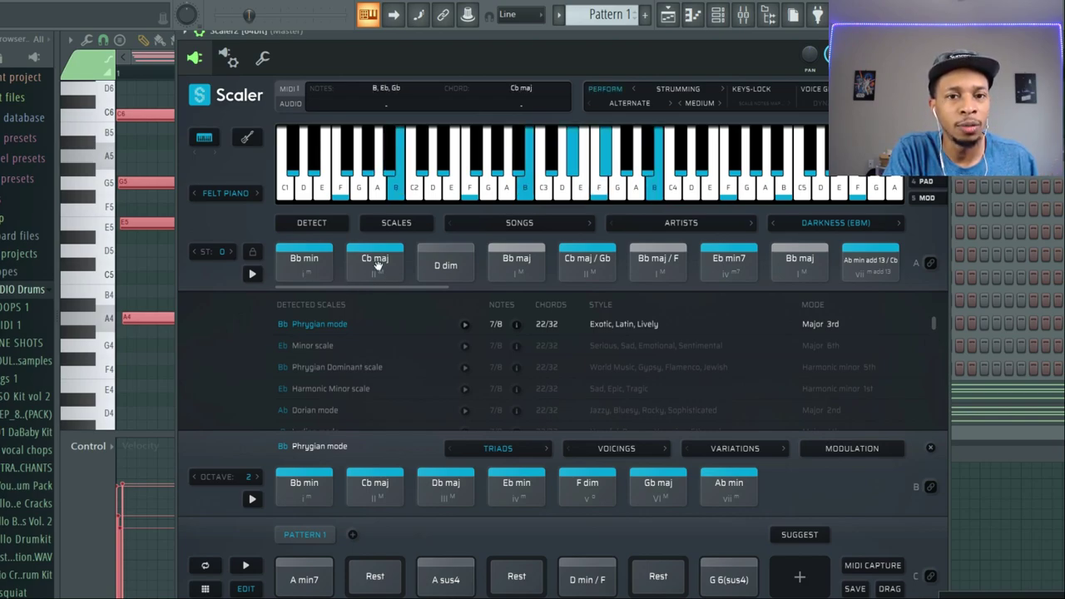
{"action": "left_click", "coordinate": [329, 265]}
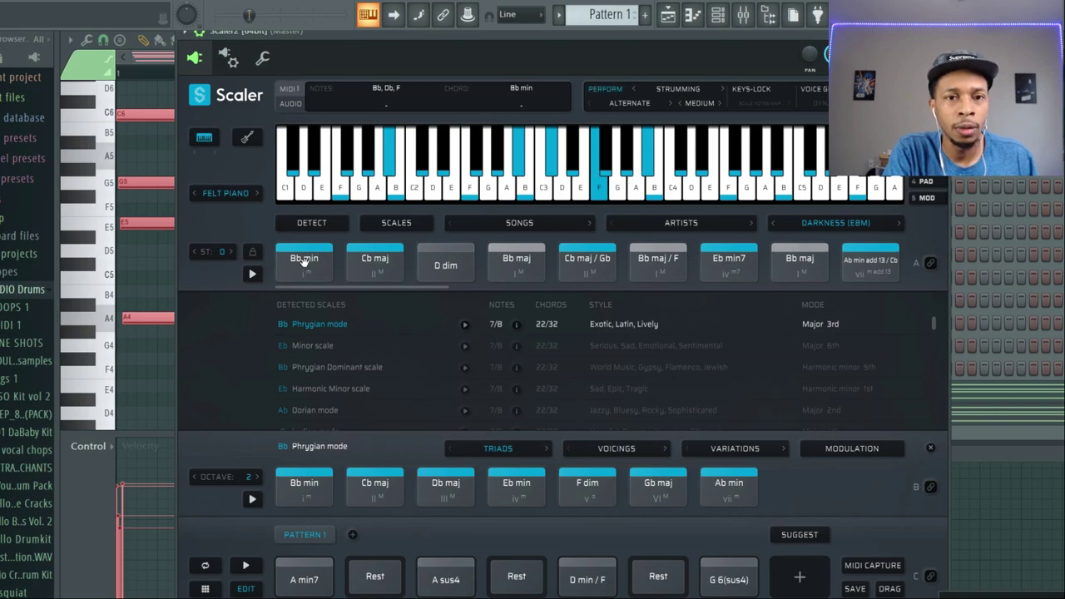
{"action": "left_click", "coordinate": [376, 258]}
{"action": "left_click", "coordinate": [453, 271]}
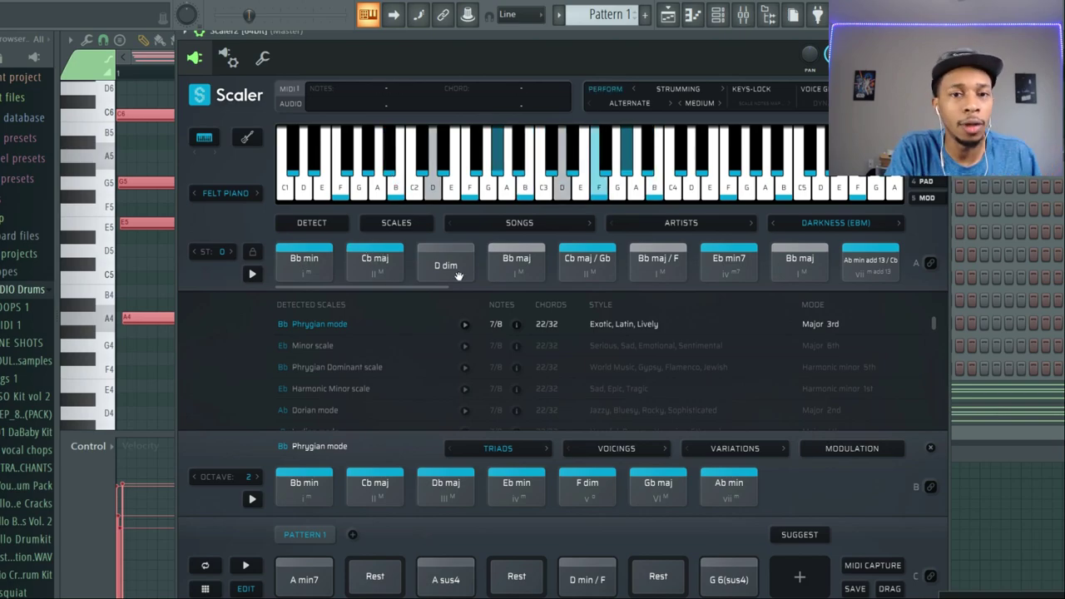
{"action": "left_click", "coordinate": [458, 276]}
{"action": "left_click", "coordinate": [517, 268]}
{"action": "left_click", "coordinate": [580, 272]}
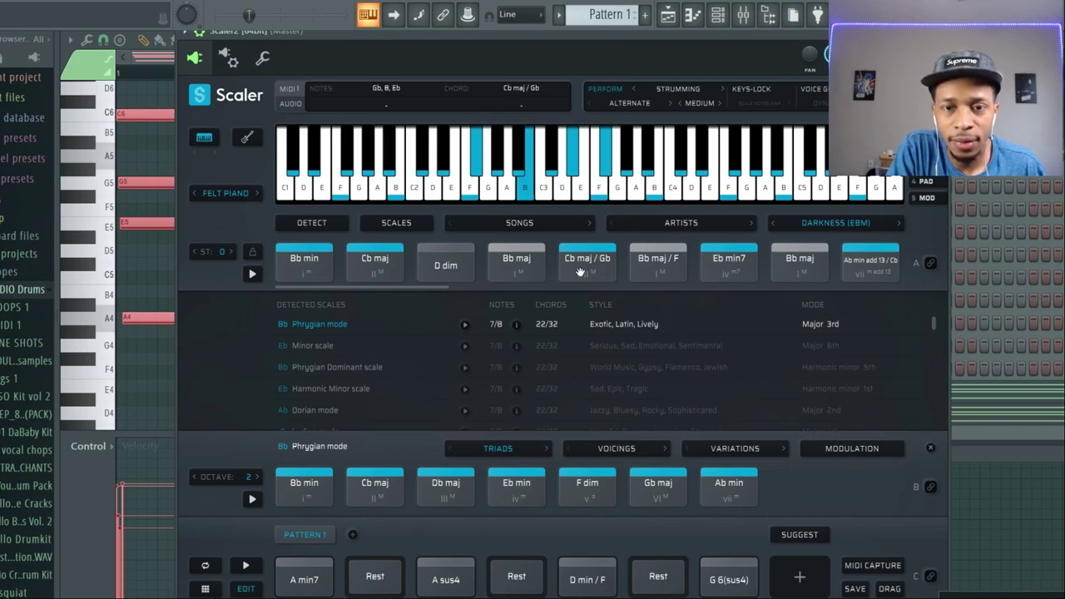
Audition the Darkness set's Bb maj / F and Eb min7 chords
{"action": "left_click", "coordinate": [631, 273]}
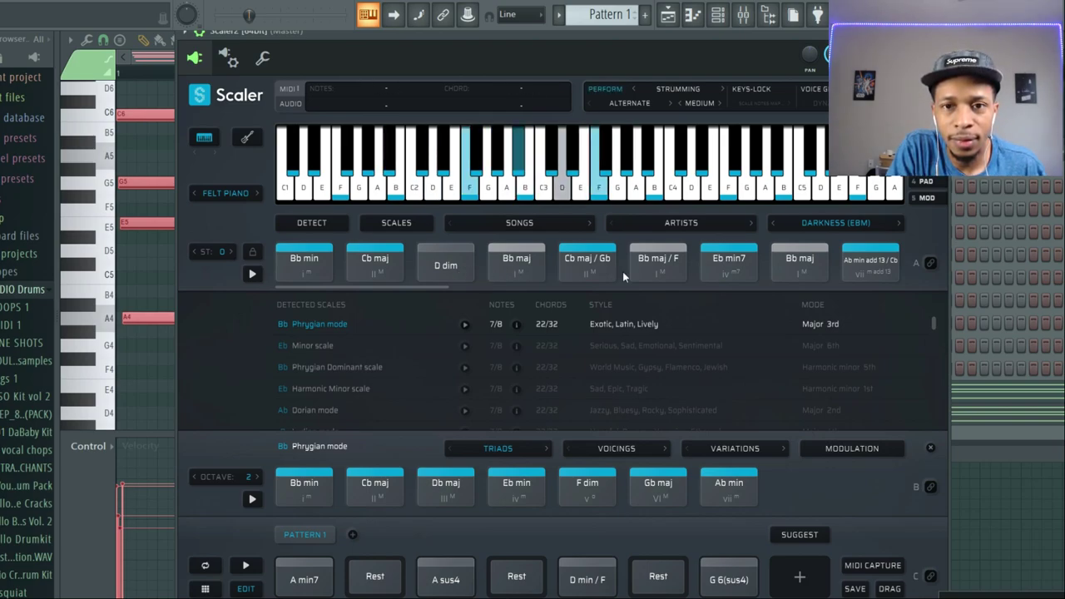
{"action": "left_click", "coordinate": [727, 271]}
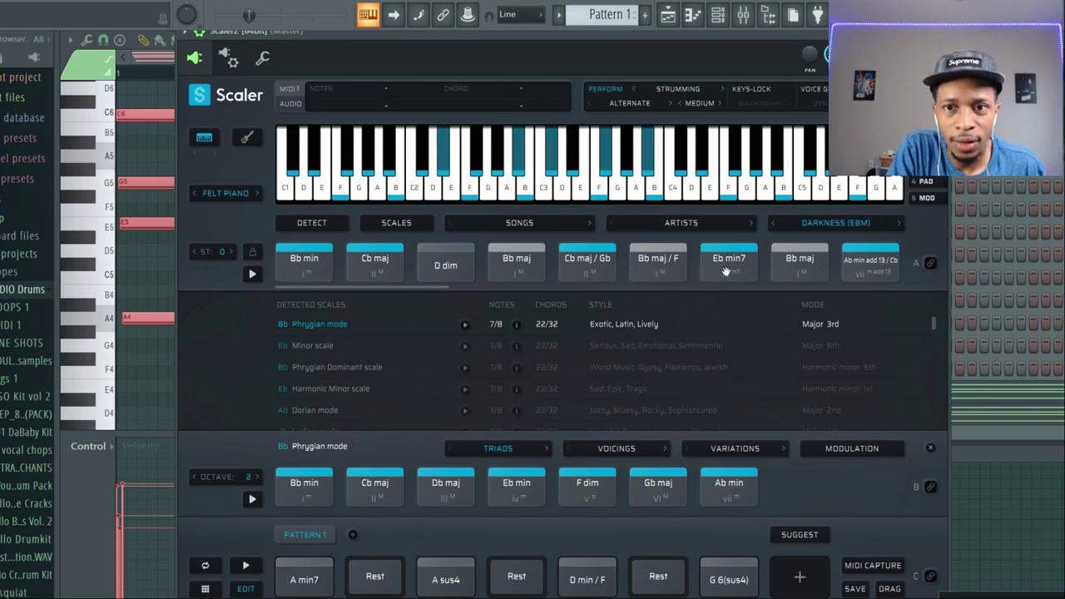
Switch the chord set to Downfall (G#m or C#m) and audition G# min add 9 11, F# maj add 13 and C# 9 13 / F
{"action": "left_click", "coordinate": [900, 222]}
{"action": "left_click", "coordinate": [300, 266]}
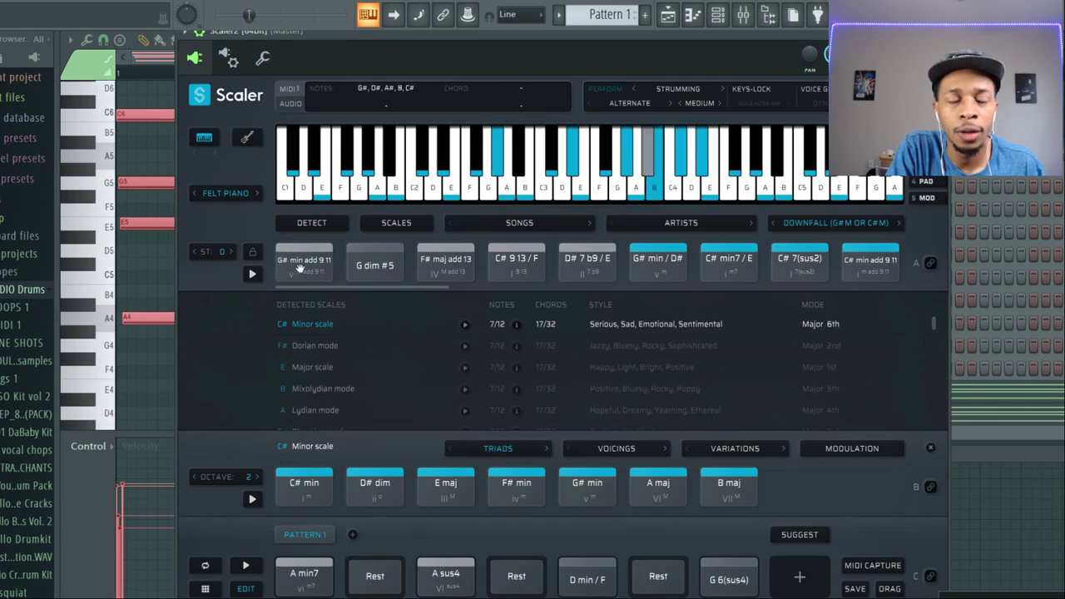
{"action": "left_click", "coordinate": [437, 268]}
{"action": "left_click", "coordinate": [524, 263]}
Fill Pattern 1 with G# min add 9 11, G dim #5, F# maj add 13 and C# 9 13 / F and send it to Heat Up 3
{"action": "left_click_drag", "start_coordinate": [300, 263], "coordinate": [302, 572]}
{"action": "left_click", "coordinate": [374, 264]}
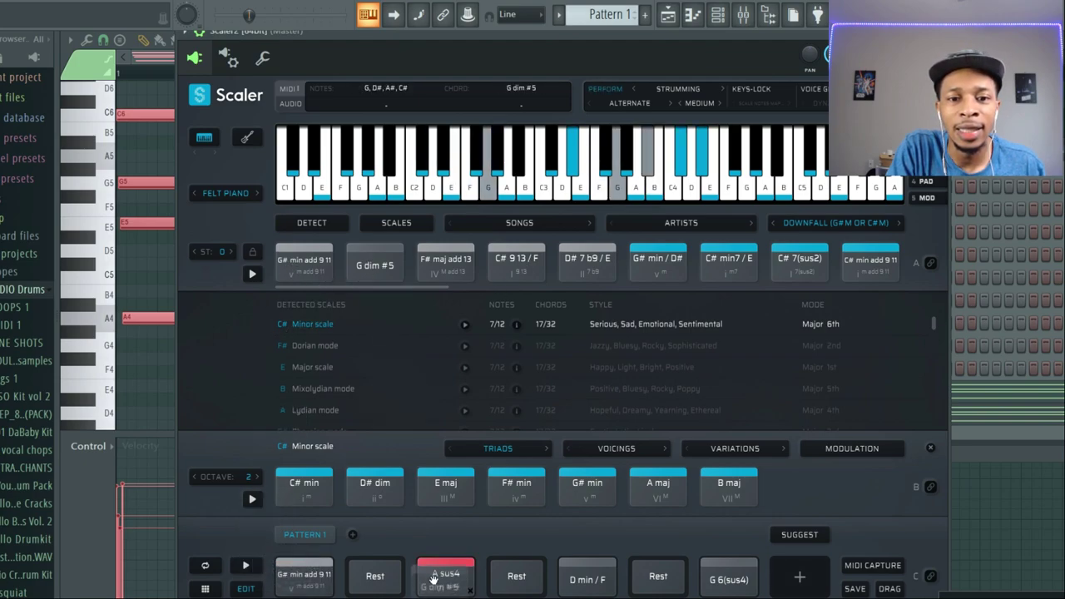
{"action": "left_click_drag", "start_coordinate": [433, 578], "coordinate": [445, 578]}
{"action": "left_click", "coordinate": [444, 262]}
{"action": "left_click_drag", "start_coordinate": [586, 576], "coordinate": [586, 576]}
{"action": "left_click_drag", "start_coordinate": [516, 259], "coordinate": [737, 567]}
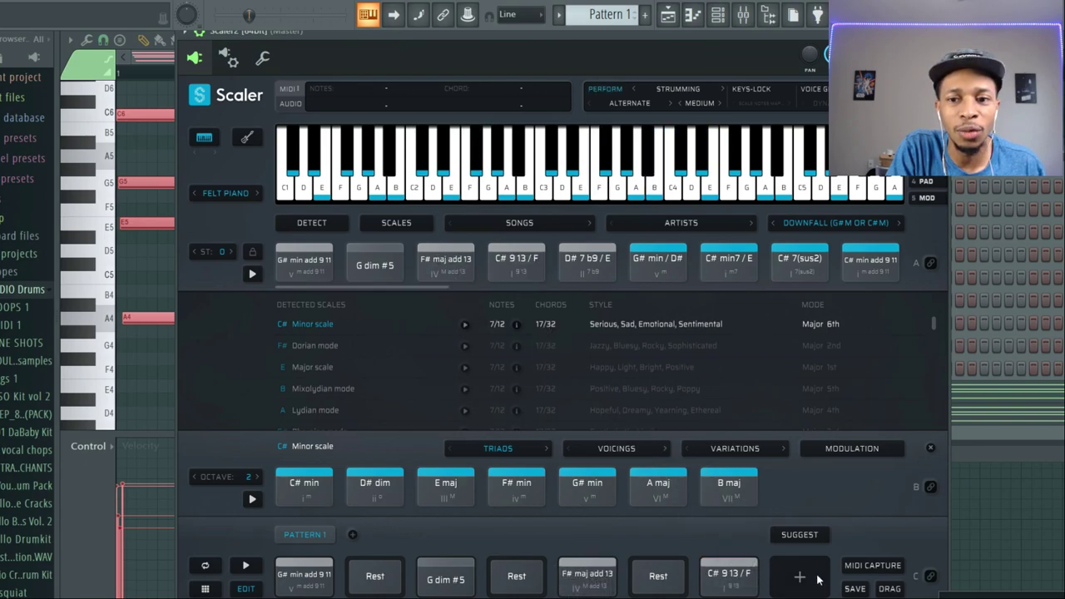
{"action": "left_click", "coordinate": [983, 394]}
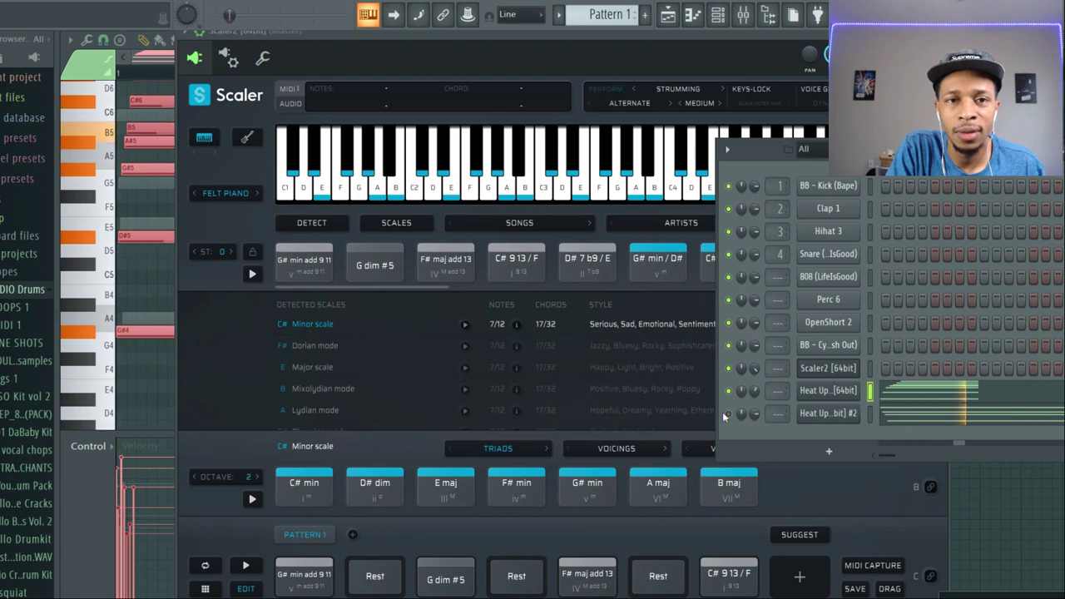
Return to Scaler2 and audition the Downfall set's G# min / D#, C# 7(sus2) and C# min add 9 11 chords
{"action": "left_click", "coordinate": [657, 258]}
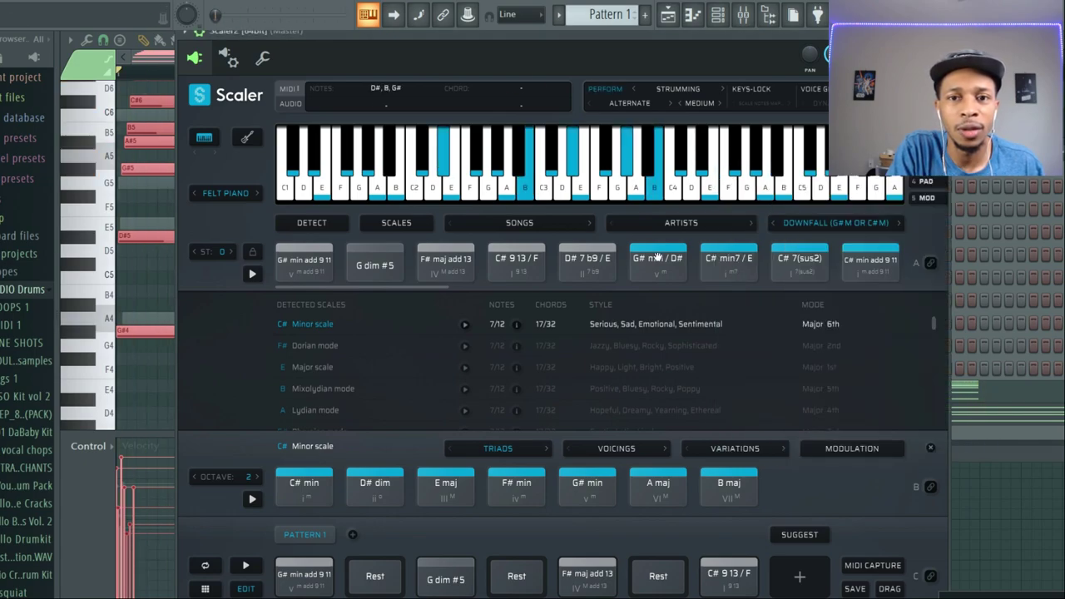
{"action": "left_click", "coordinate": [783, 268]}
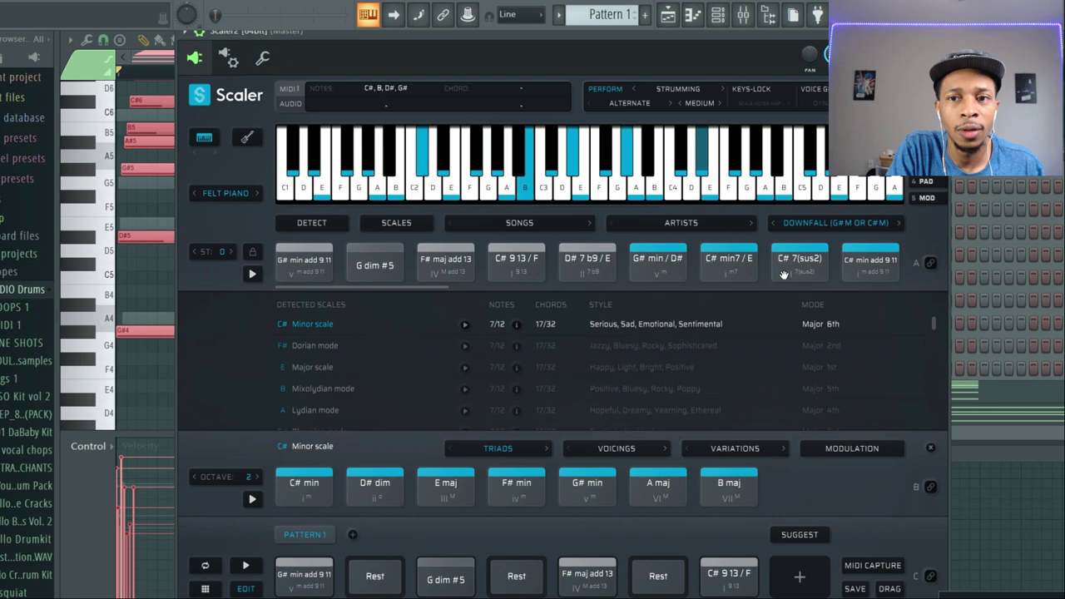
{"action": "left_click", "coordinate": [850, 271]}
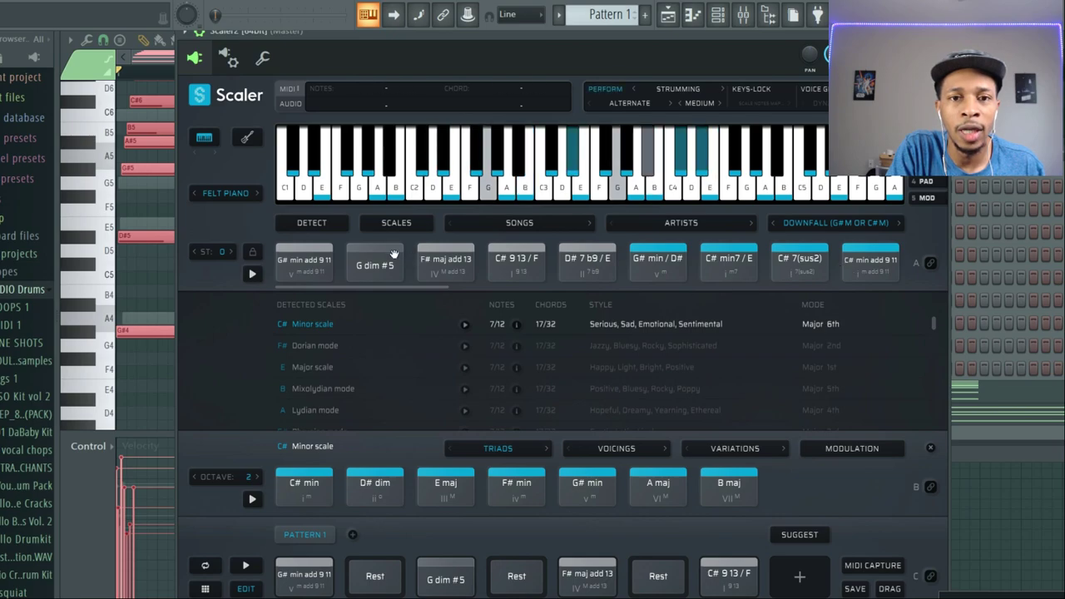
Audition C# min / G# and G# 7 b9 / A among the further chords of the Downfall set
{"action": "left_click_drag", "start_coordinate": [398, 291], "coordinate": [579, 290]}
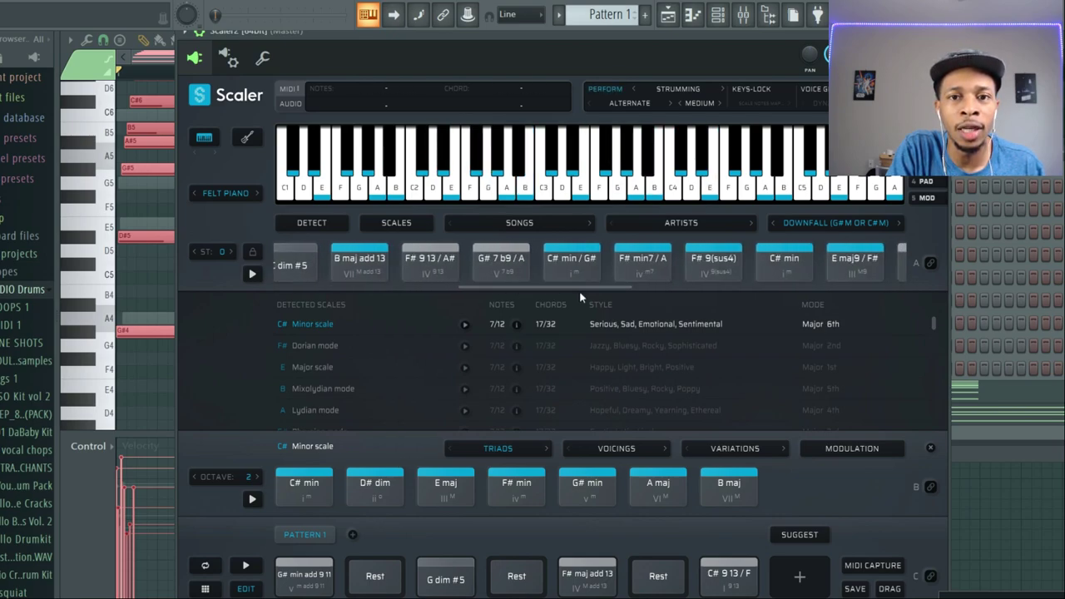
{"action": "left_click", "coordinate": [566, 260]}
{"action": "left_click", "coordinate": [514, 261]}
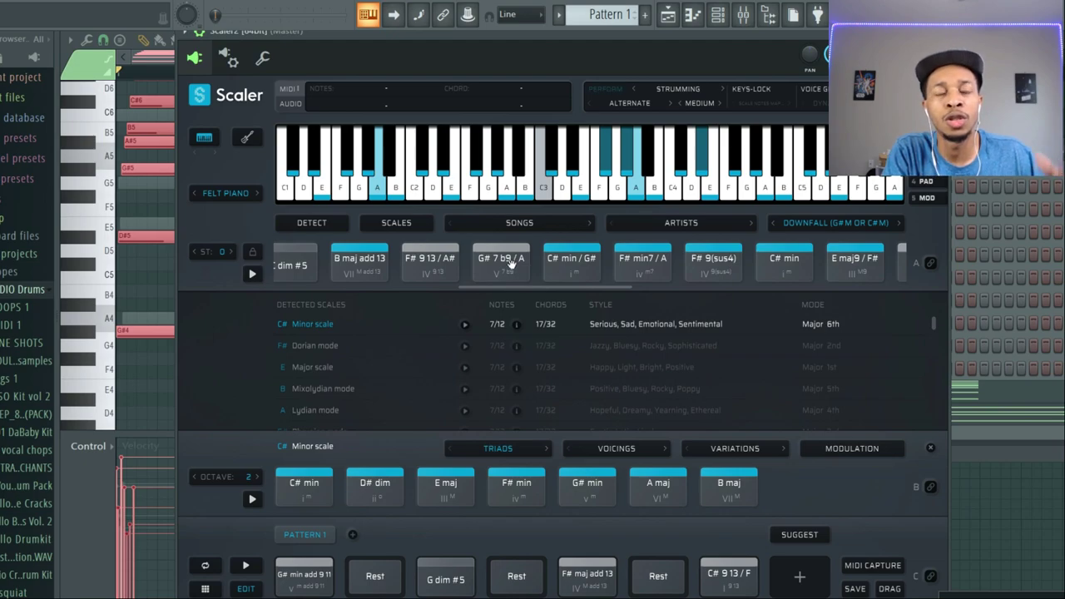
{"action": "left_click", "coordinate": [509, 263]}
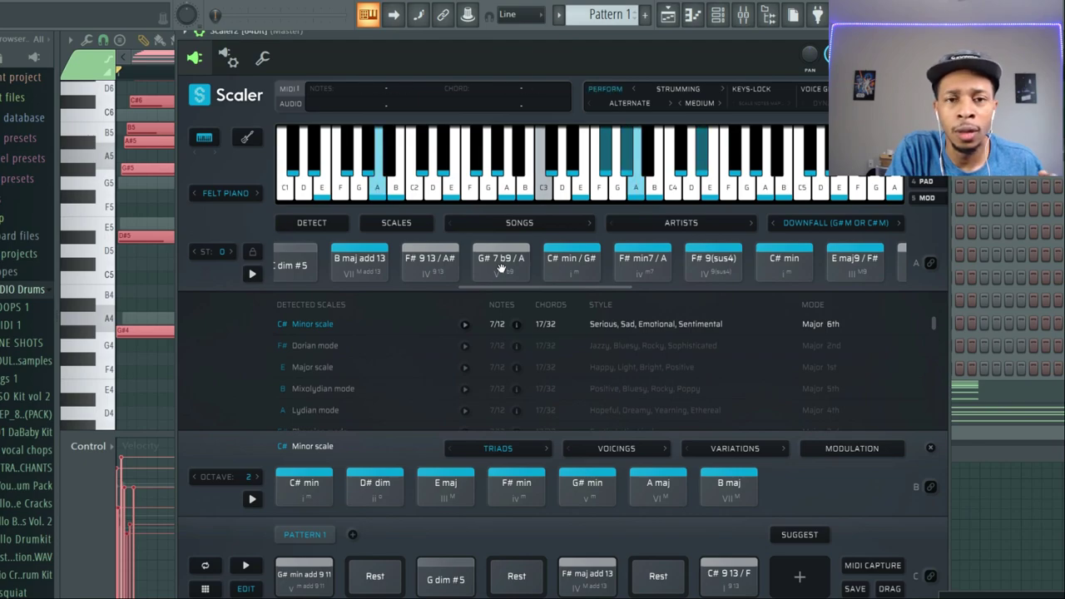
{"action": "left_click", "coordinate": [566, 261]}
{"action": "left_click", "coordinate": [503, 259]}
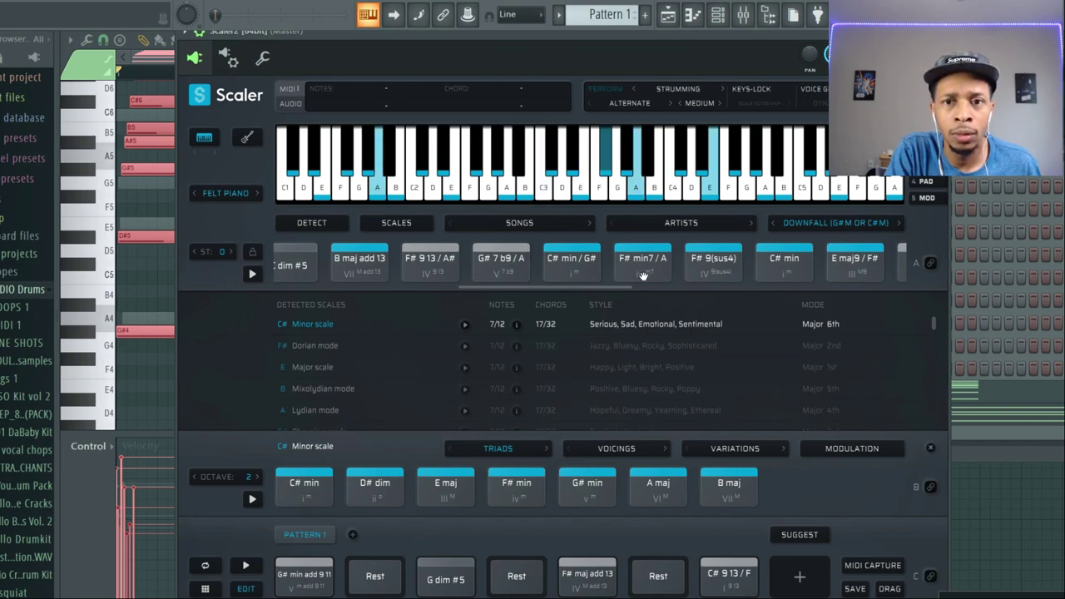
Replace Pattern 1's four chords with C# min / G#, G# 7 b9 / A, F# min7 / A and F# 9(sus4), keeping the rests between them
{"action": "left_click_drag", "start_coordinate": [572, 260], "coordinate": [292, 565]}
{"action": "left_click_drag", "start_coordinate": [502, 259], "coordinate": [446, 574]}
{"action": "left_click_drag", "start_coordinate": [642, 259], "coordinate": [586, 574]}
{"action": "left_click_drag", "start_coordinate": [713, 259], "coordinate": [769, 585]}
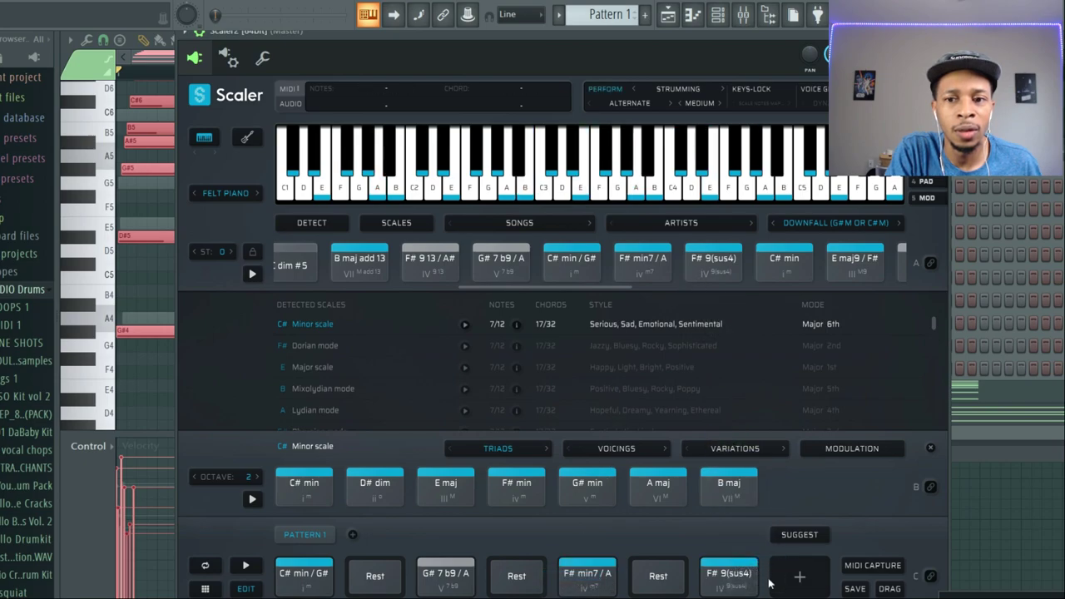
Place the Scaler2 progression on the Heat Up 3 channel and lengthen all its notes so each chord fills a full bar
{"action": "left_click", "coordinate": [983, 394]}
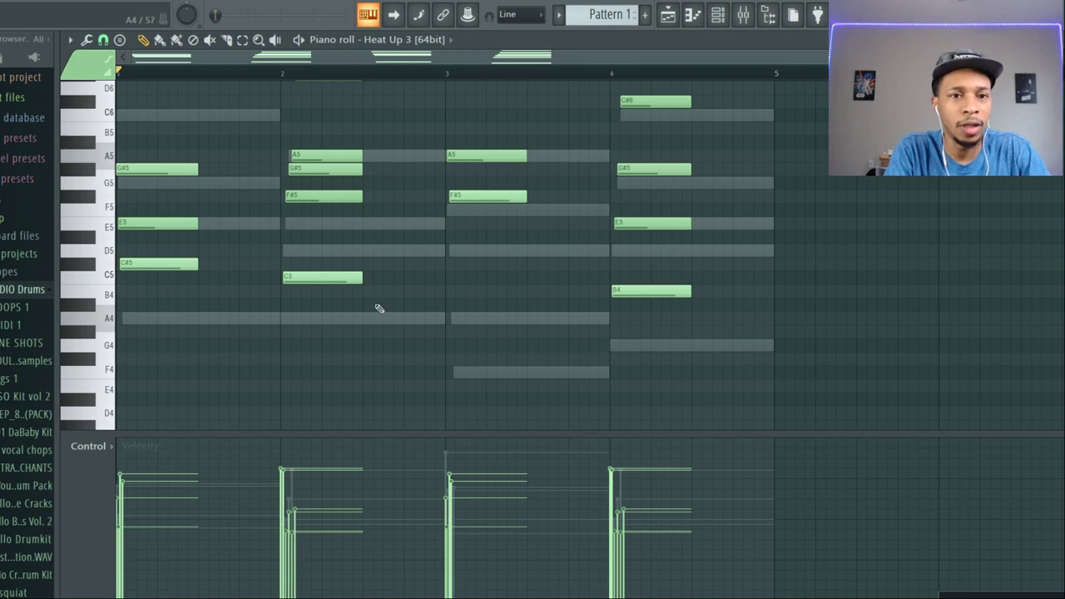
{"action": "key", "text": "ctrl+a"}
{"action": "left_click_drag", "start_coordinate": [200, 268], "coordinate": [281, 279]}
Bring up Heat Up 3, load the NEVER LIE preset from Keys and play the chord progression with it
{"action": "key", "text": "F6"}
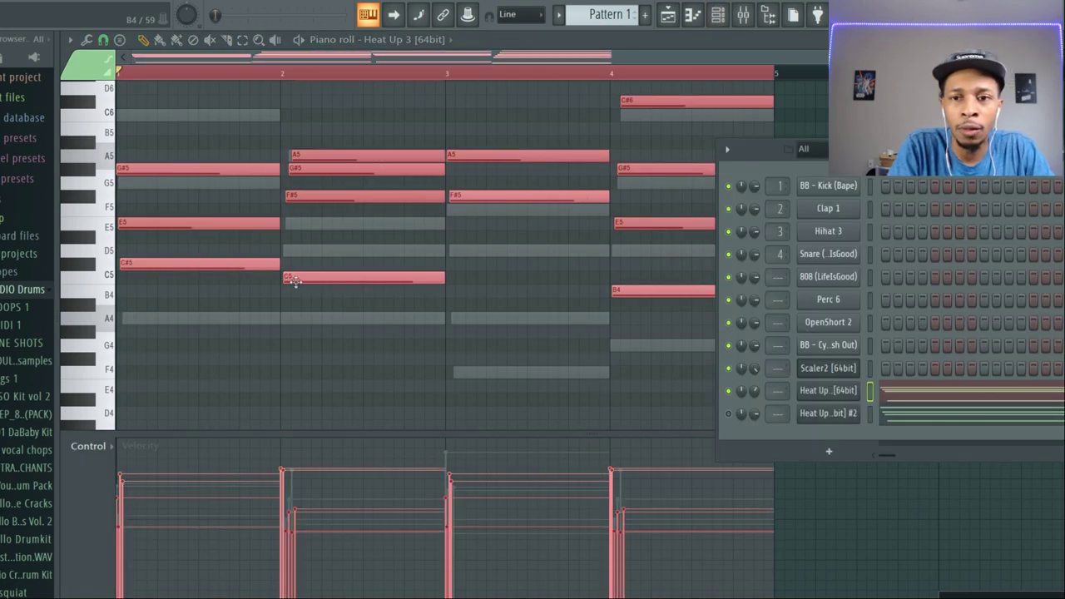
{"action": "left_click", "coordinate": [809, 397]}
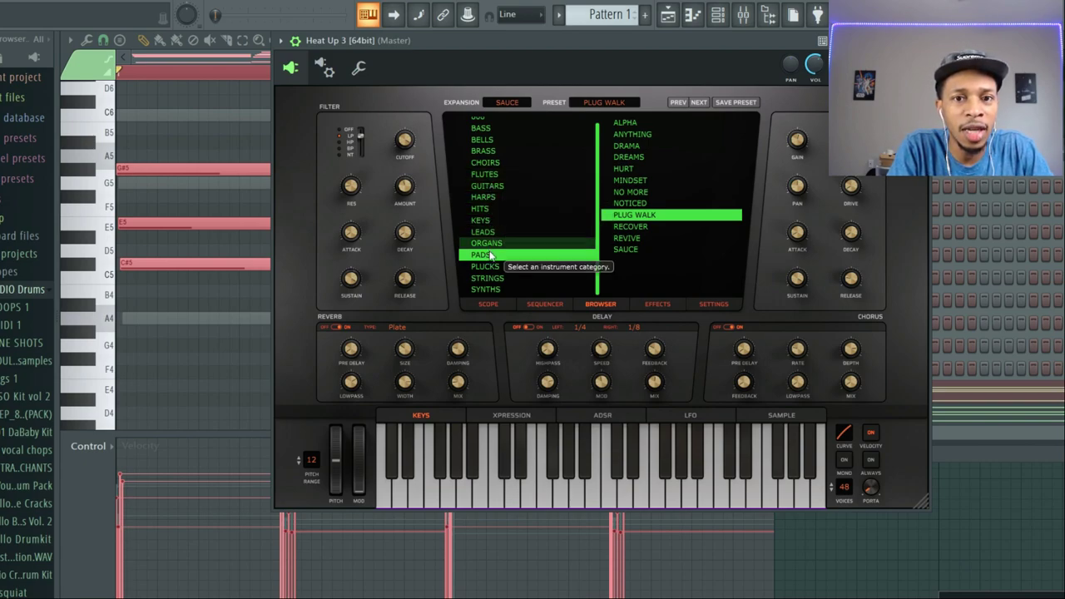
{"action": "left_click", "coordinate": [491, 220]}
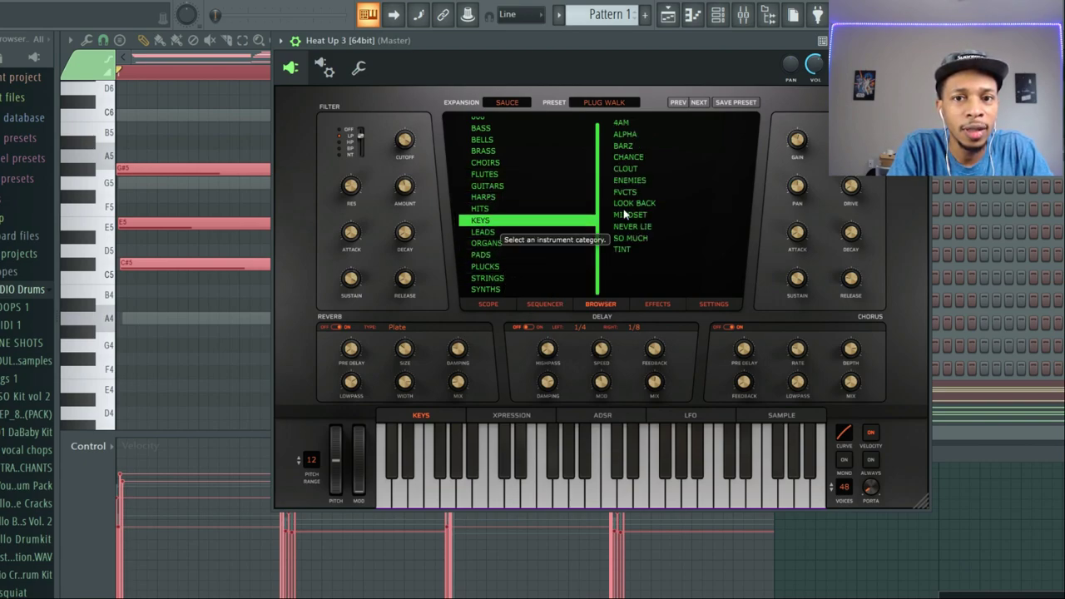
{"action": "left_click", "coordinate": [656, 228]}
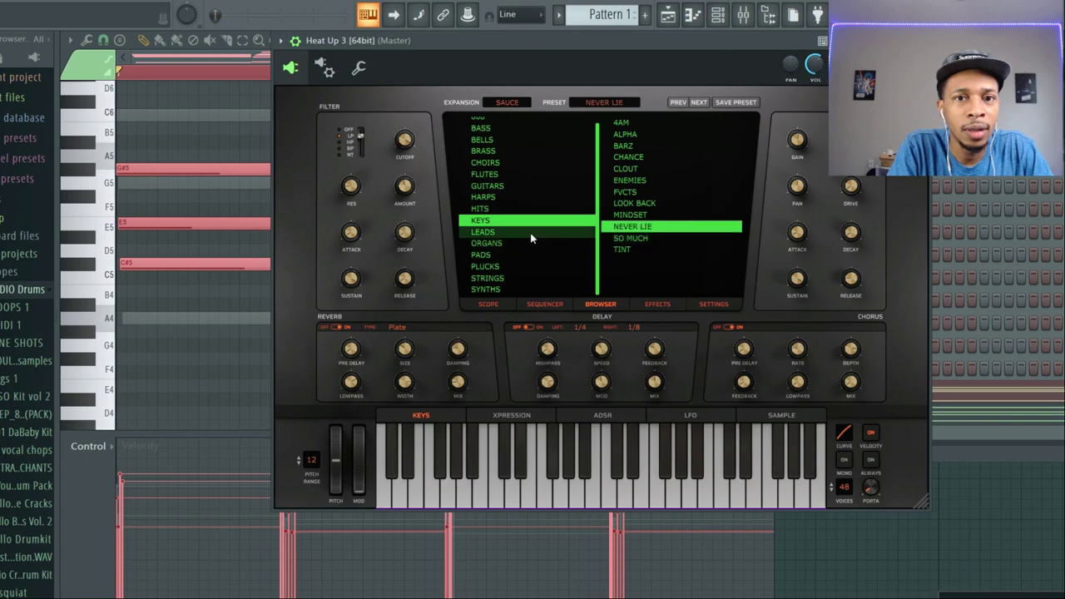
{"action": "key", "text": "space"}
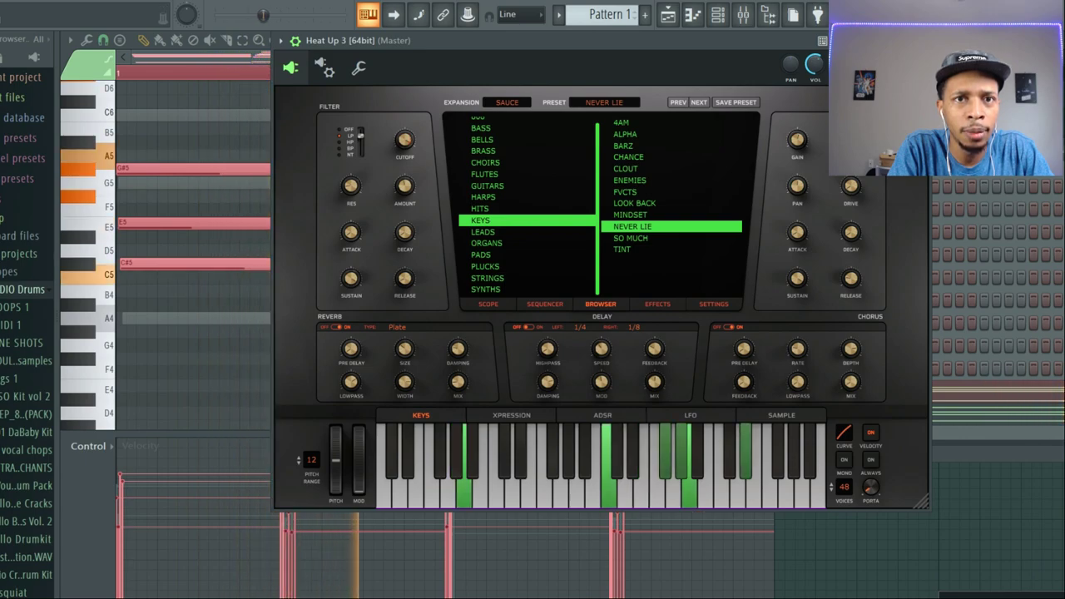
{"action": "left_click", "coordinate": [551, 333]}
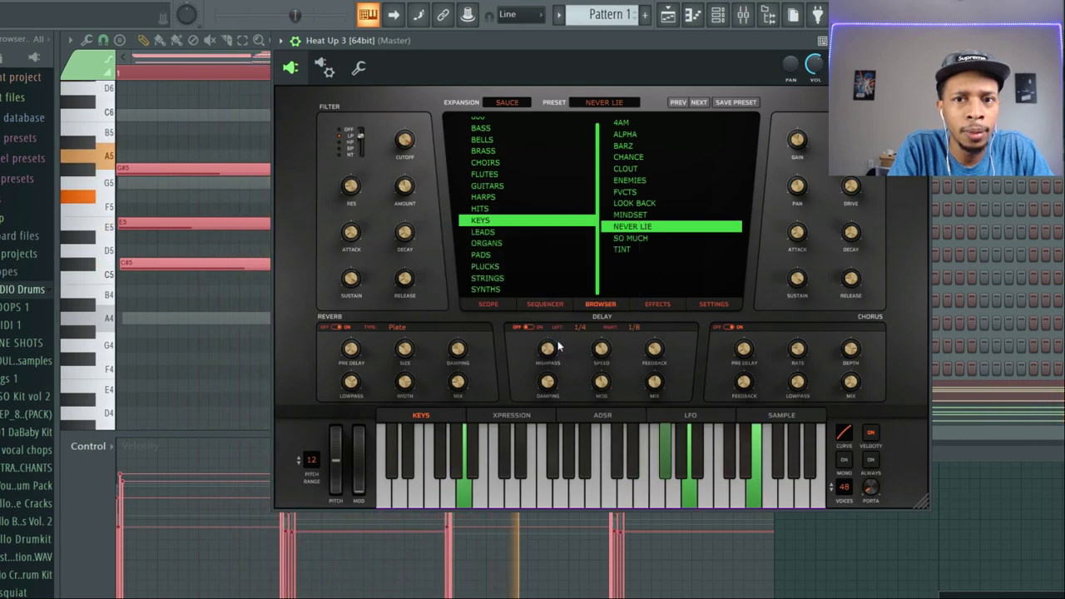
Change Heat Up 3 to the ENEMIES preset and play back the progression
{"action": "left_click", "coordinate": [629, 180]}
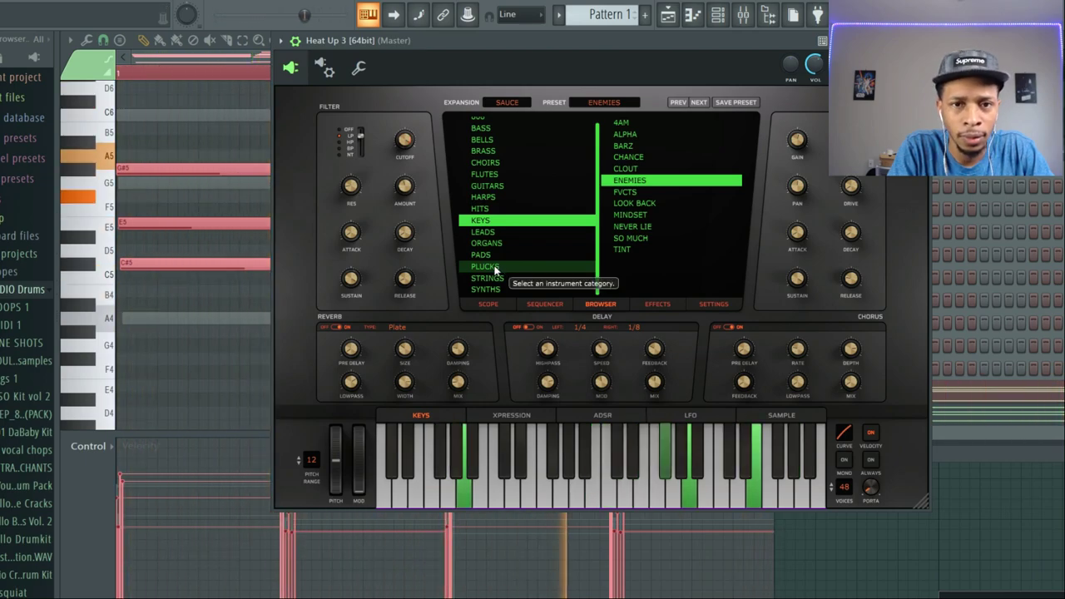
{"action": "key", "text": "space"}
{"action": "key", "text": "space"}
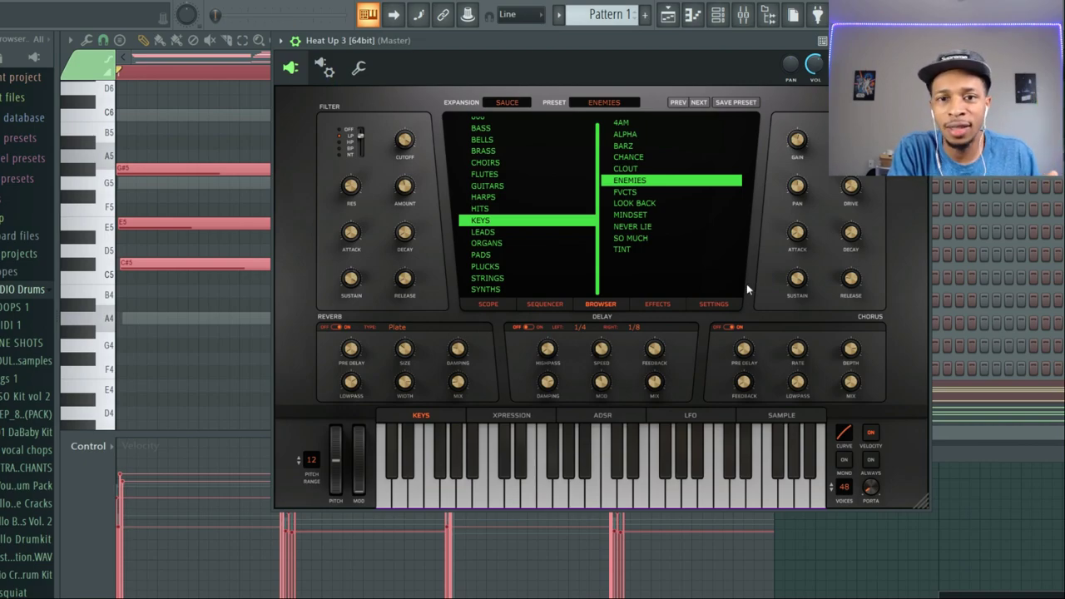
Bring Scaler2 back up and switch its chord set to Emotions (F#m)
{"action": "left_click", "coordinate": [970, 440]}
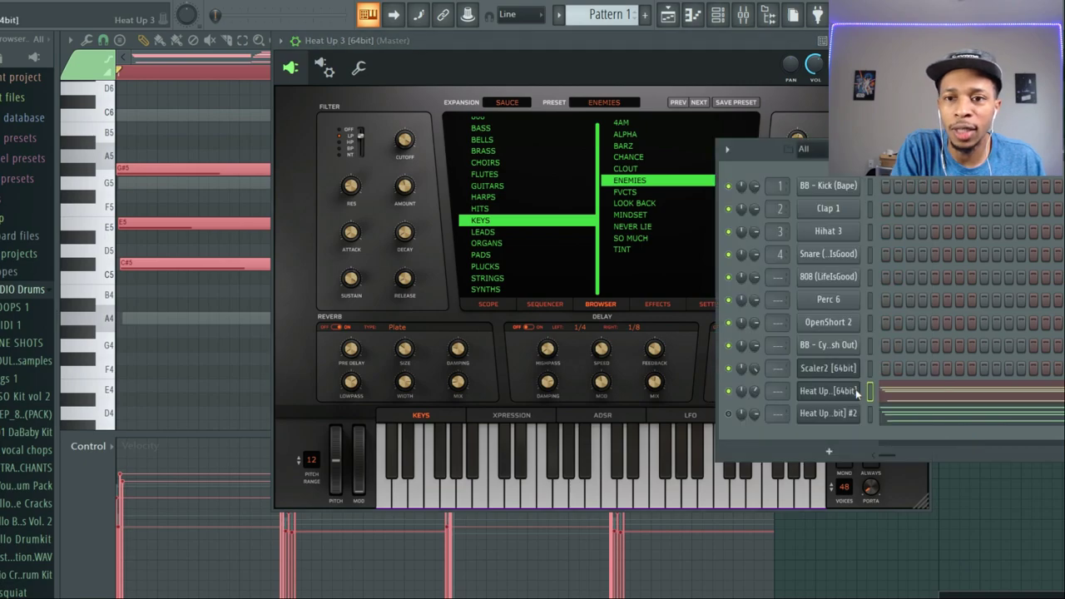
{"action": "left_click", "coordinate": [817, 366]}
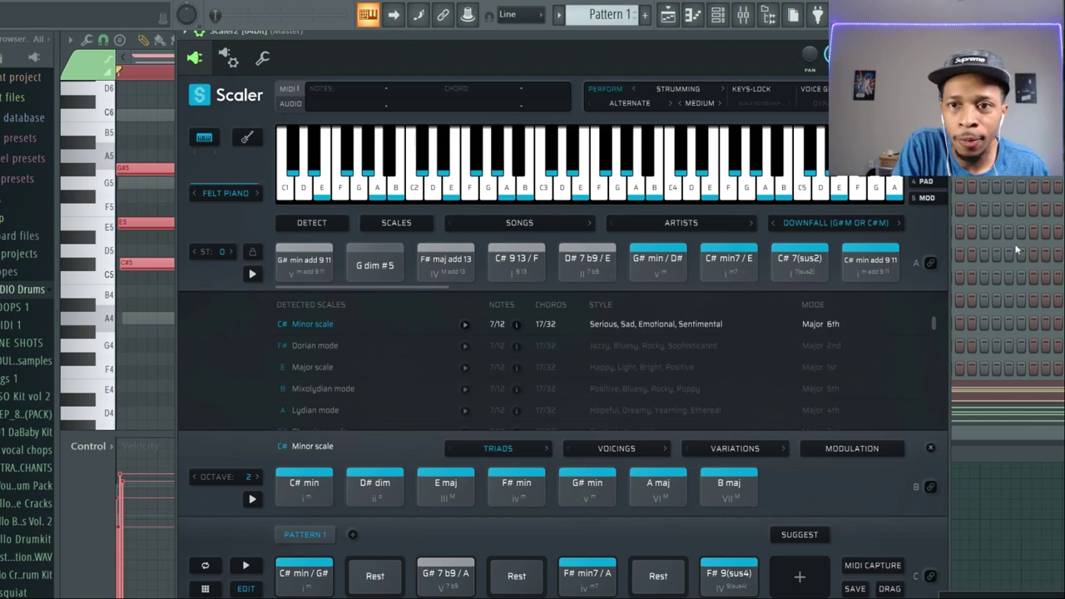
{"action": "left_click", "coordinate": [900, 223]}
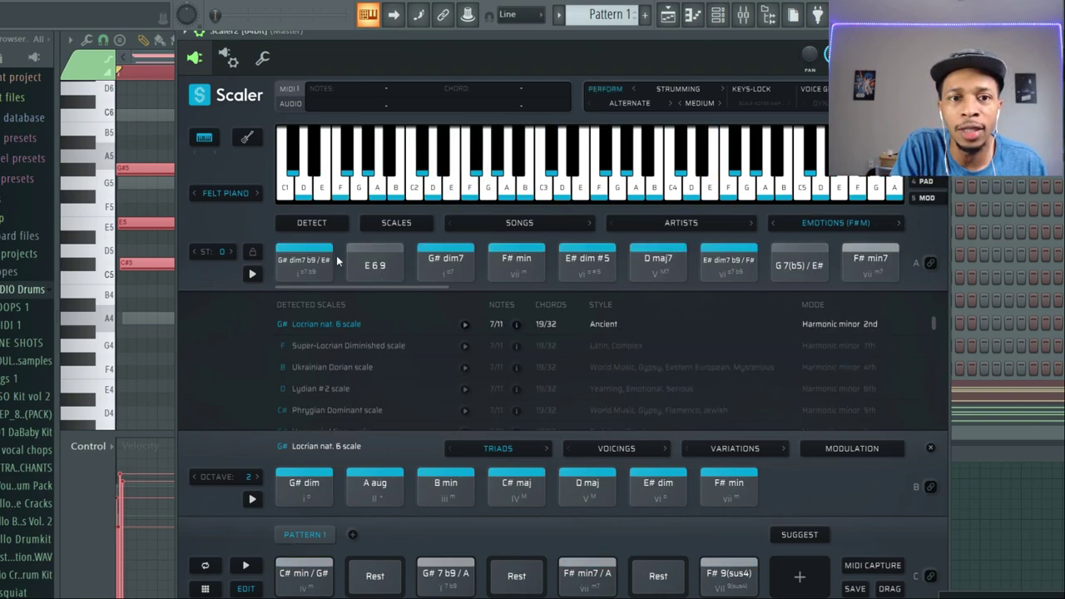
Audition the Emotions set's G# dim7 b9 / E#, E 6 9, G# dim7 and F# min chords
{"action": "left_click", "coordinate": [368, 265]}
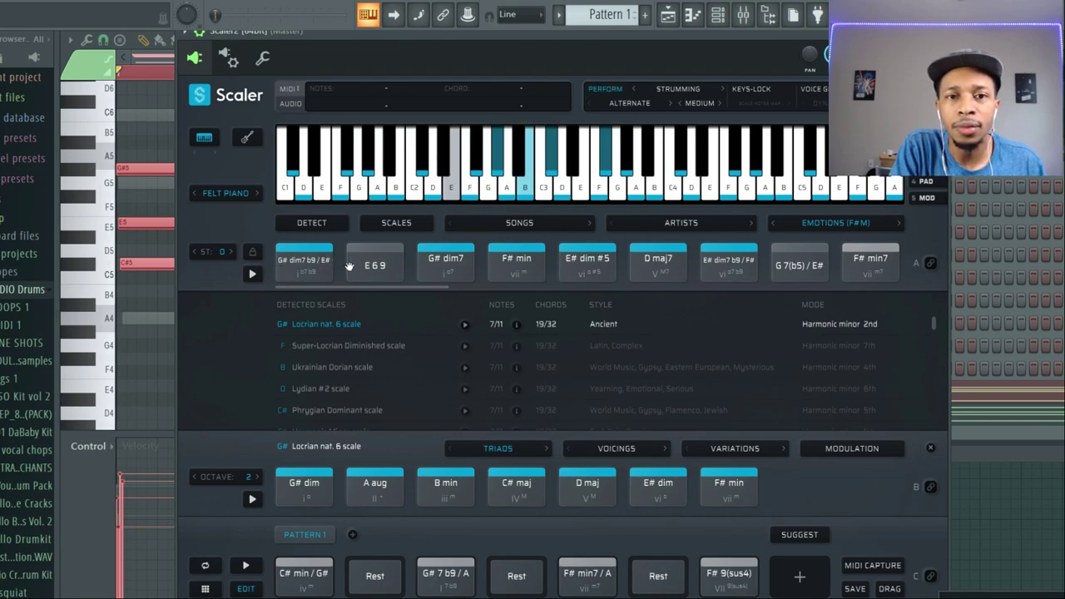
{"action": "left_click", "coordinate": [454, 249]}
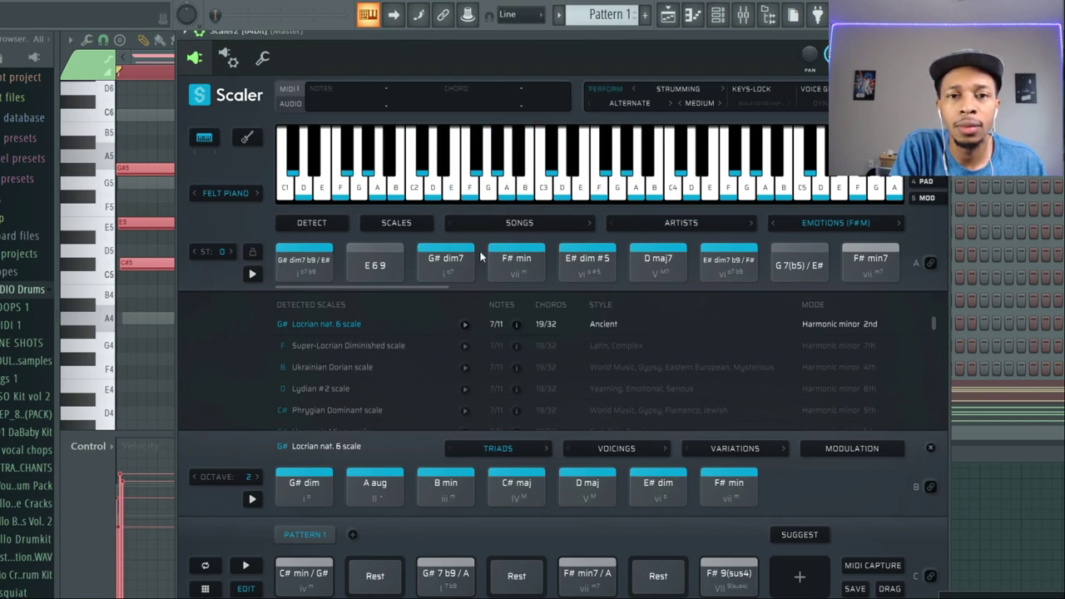
{"action": "left_click", "coordinate": [295, 258]}
{"action": "left_click", "coordinate": [394, 266]}
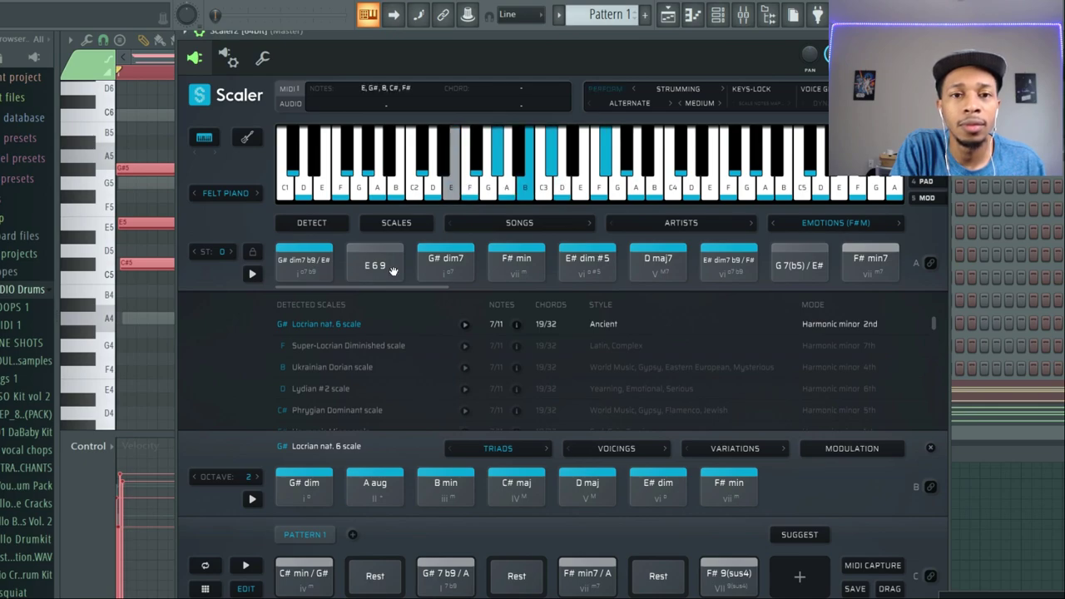
{"action": "left_click", "coordinate": [445, 263]}
{"action": "left_click", "coordinate": [522, 268]}
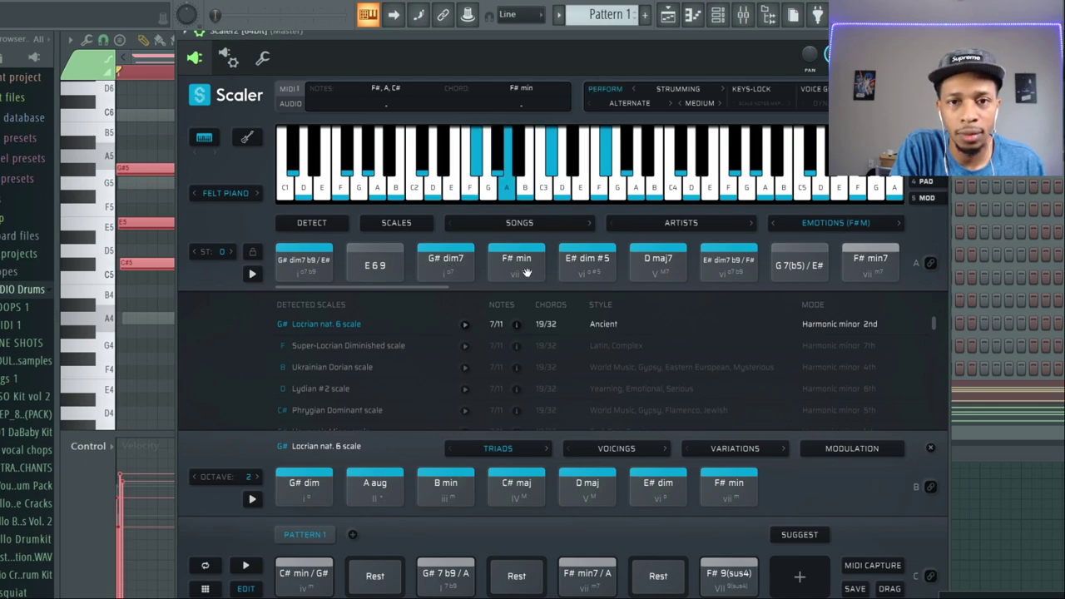
Switch the chord set to Fearless (EBM) and audition its Bb min, Gb maj7 and F maj chords
{"action": "left_click", "coordinate": [899, 232]}
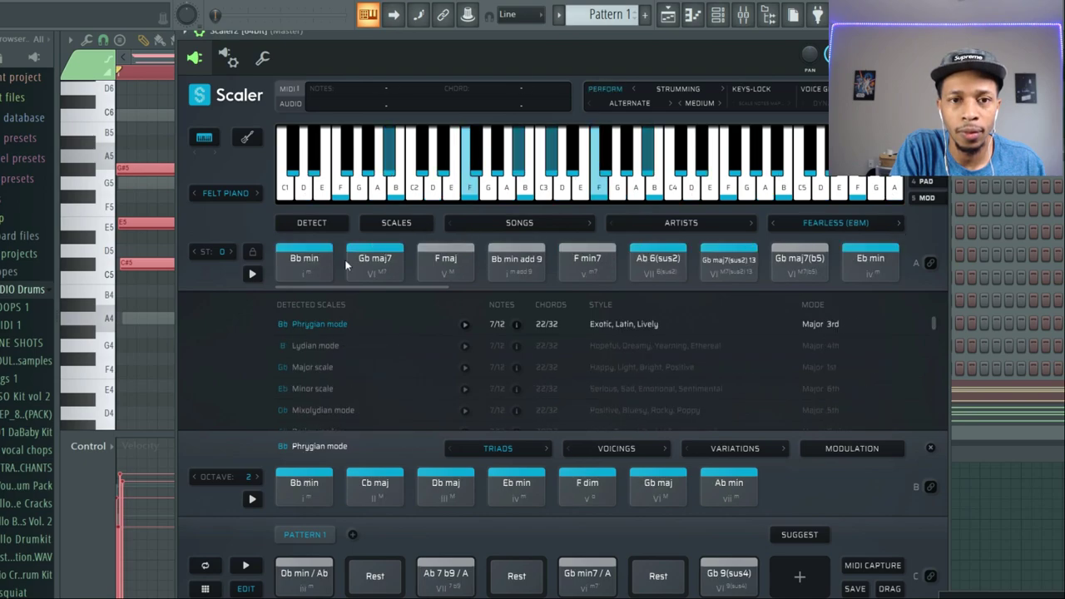
{"action": "left_click", "coordinate": [368, 266]}
{"action": "left_click", "coordinate": [428, 274]}
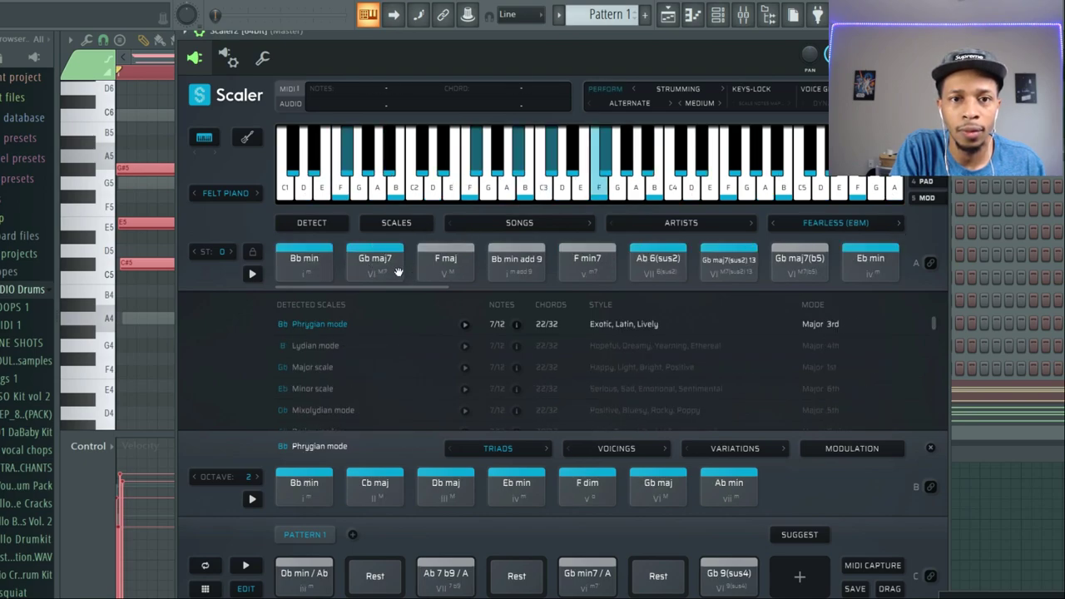
{"action": "left_click", "coordinate": [295, 260]}
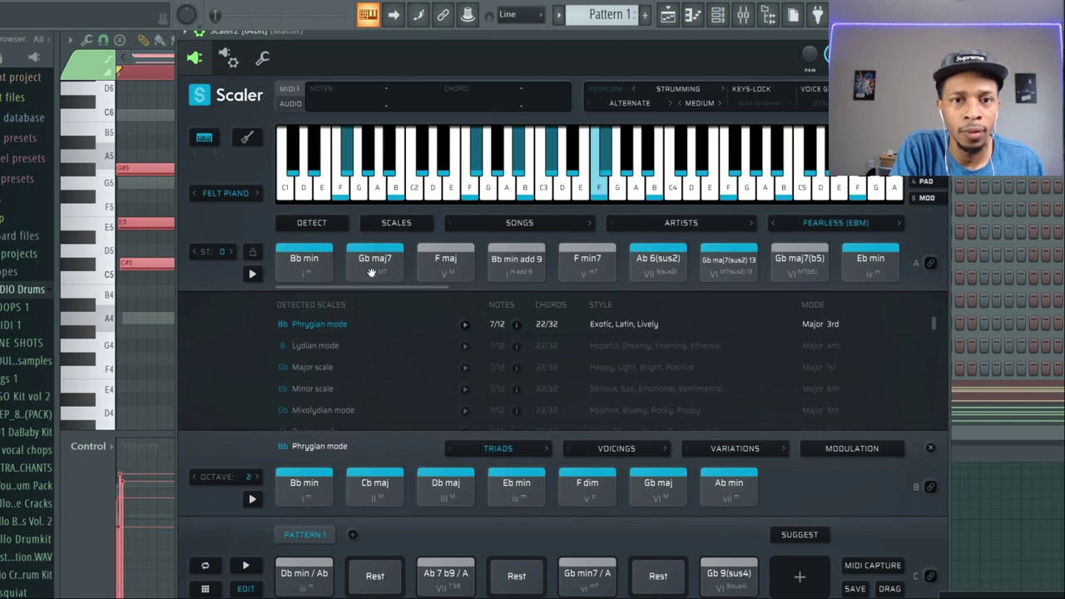
{"action": "left_click", "coordinate": [437, 271]}
{"action": "left_click", "coordinate": [305, 258]}
Replace Pattern 1's four chords with Bb min, Gb maj7, F maj and Gb maj7, keeping the rests between them
{"action": "left_click_drag", "start_coordinate": [308, 256], "coordinate": [309, 561]}
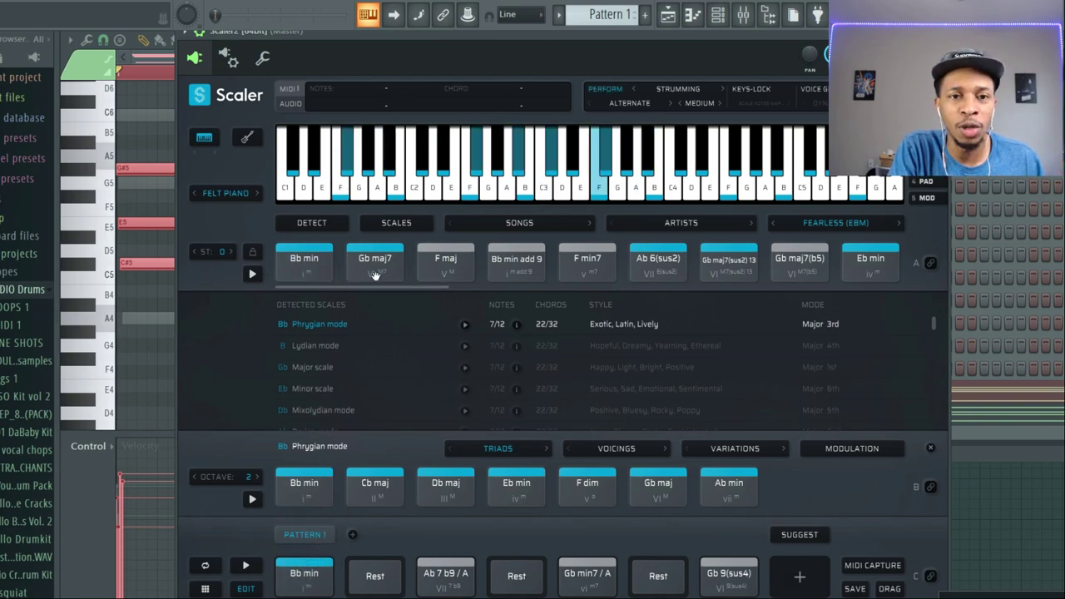
{"action": "left_click_drag", "start_coordinate": [376, 257], "coordinate": [445, 572]}
{"action": "left_click_drag", "start_coordinate": [436, 275], "coordinate": [549, 549]}
{"action": "left_click_drag", "start_coordinate": [378, 265], "coordinate": [725, 572]}
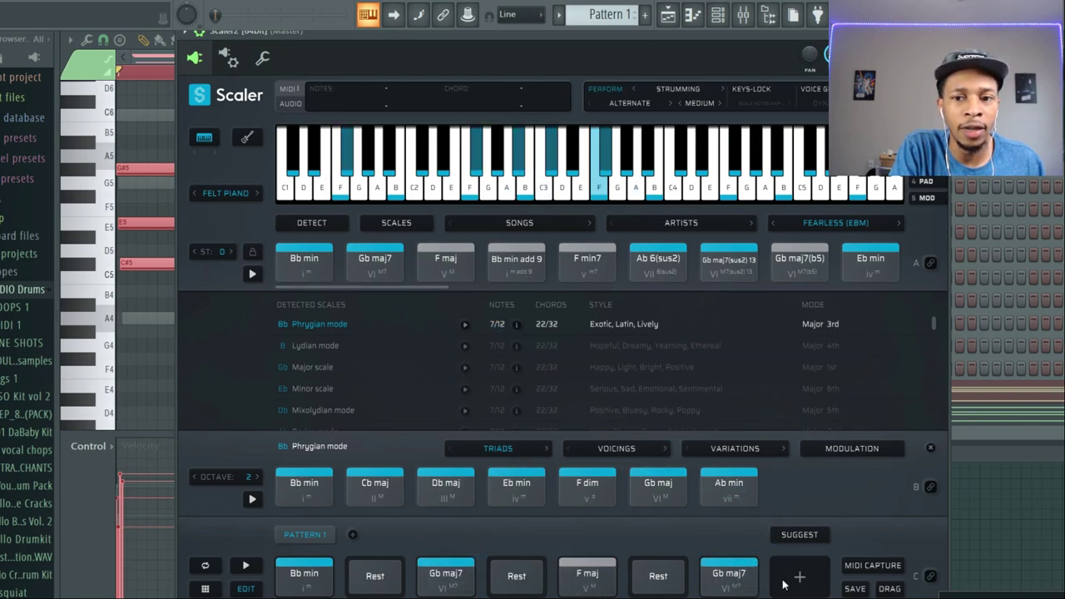
Place the Fearless progression on the Heat Up 3 channel, play it back and view its notes in the piano roll
{"action": "left_click", "coordinate": [997, 397]}
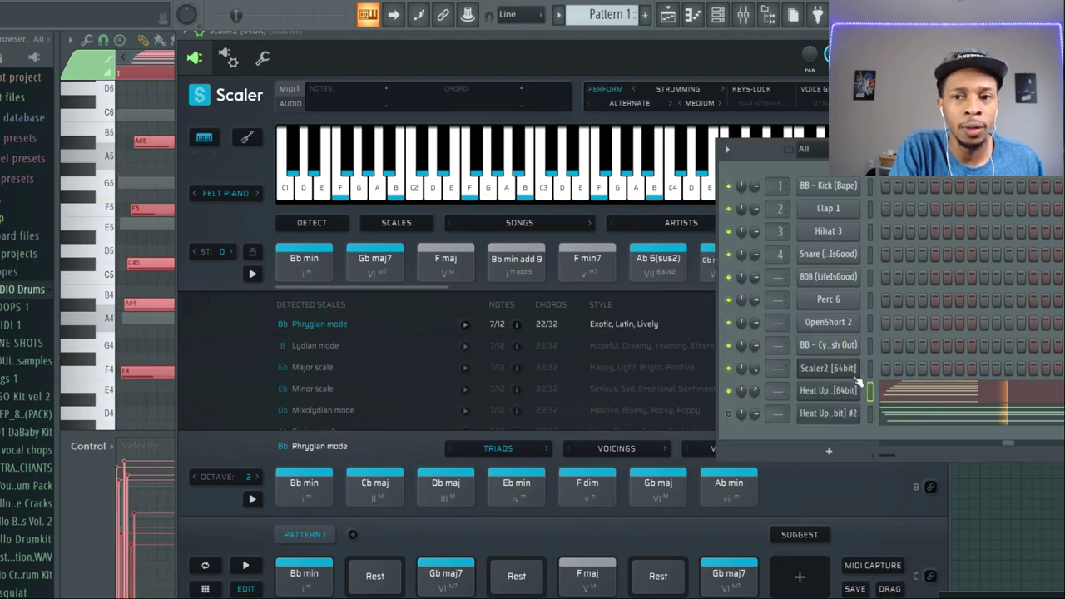
{"action": "left_click", "coordinate": [934, 402]}
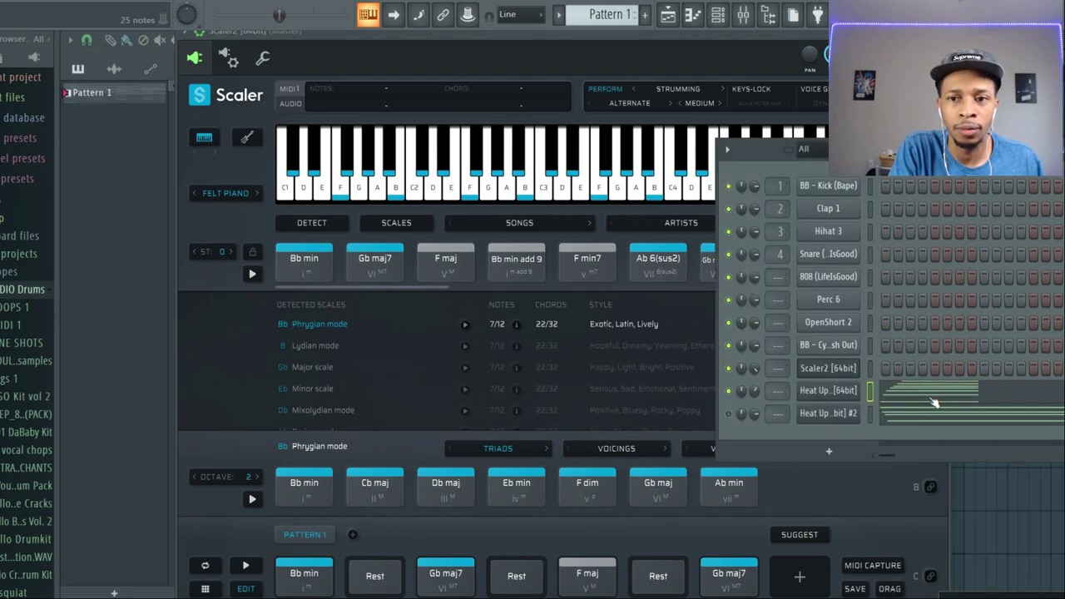
{"action": "left_click", "coordinate": [934, 403]}
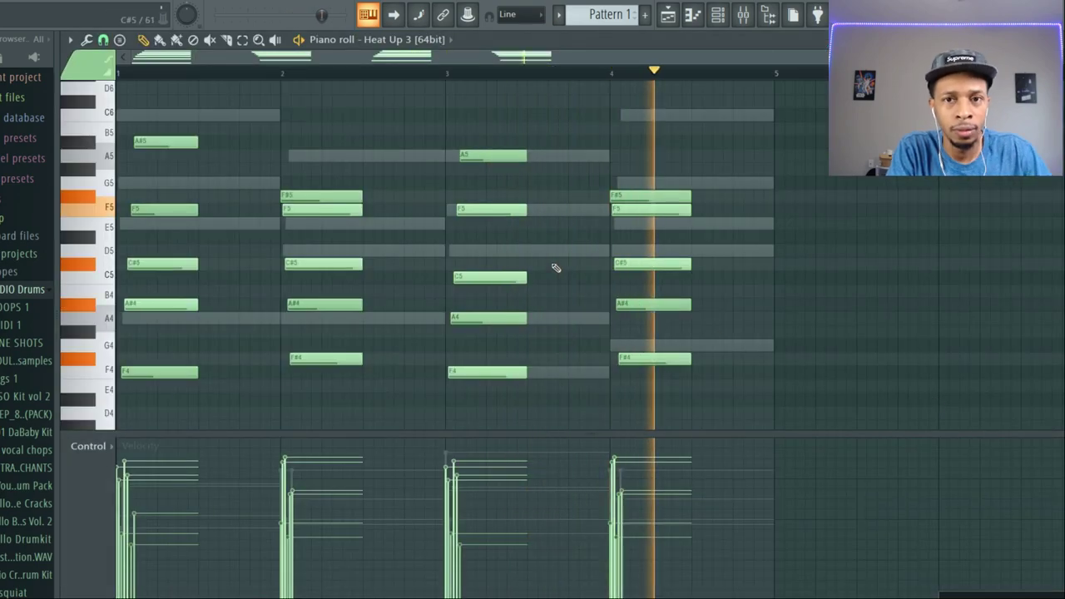
{"action": "key", "text": "space"}
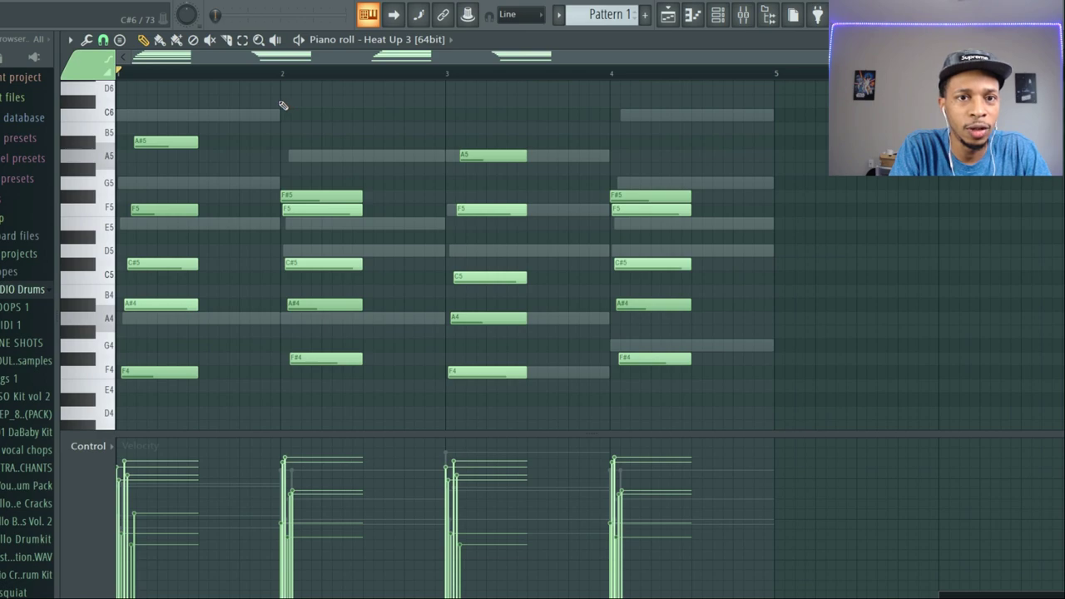
Bring Scaler2 back up, switch the chord set to Gospel (Cm or Fm) and audition its G min and C min chords
{"action": "key", "text": "F6"}
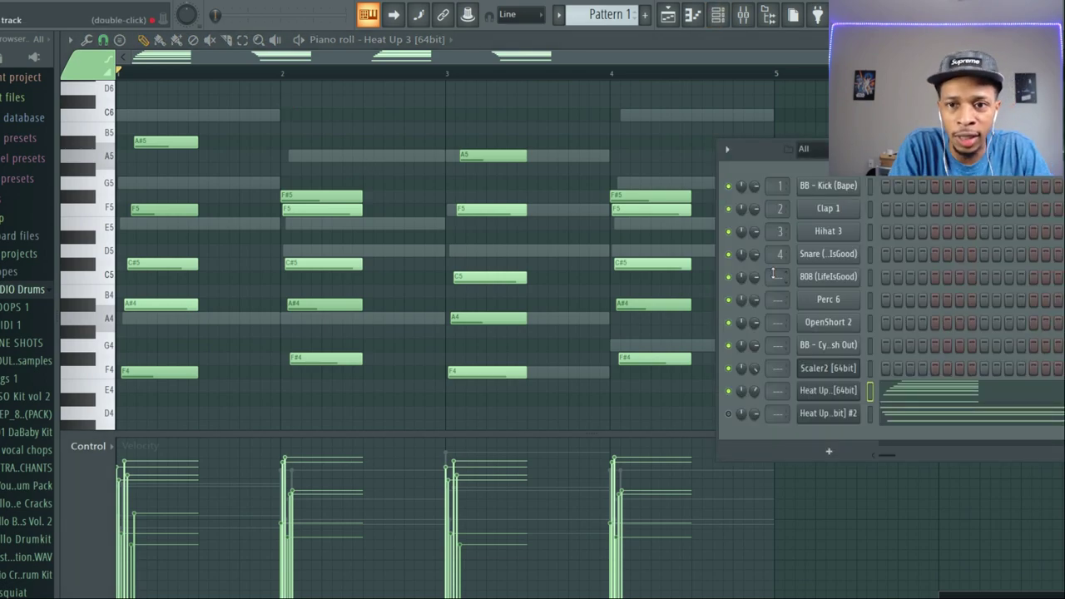
{"action": "left_click", "coordinate": [812, 370]}
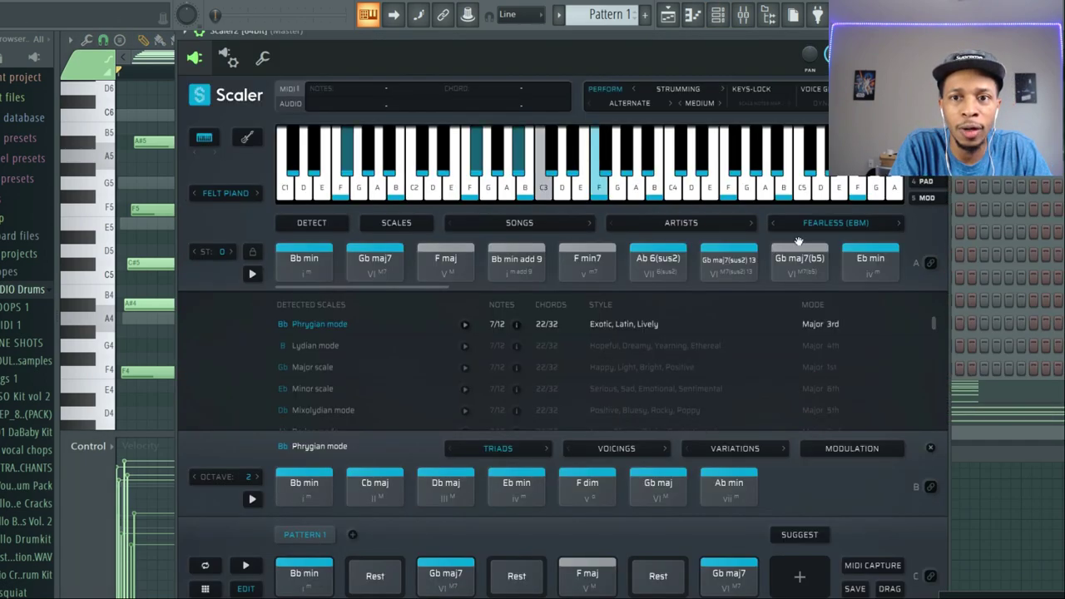
{"action": "left_click", "coordinate": [897, 223]}
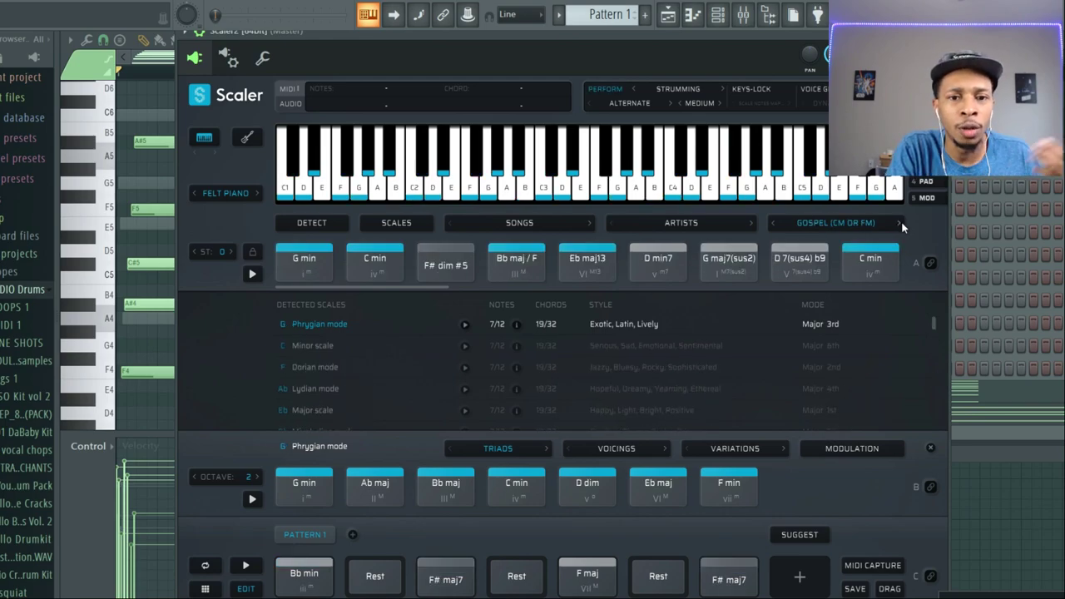
{"action": "left_click", "coordinate": [300, 271]}
{"action": "left_click", "coordinate": [378, 271]}
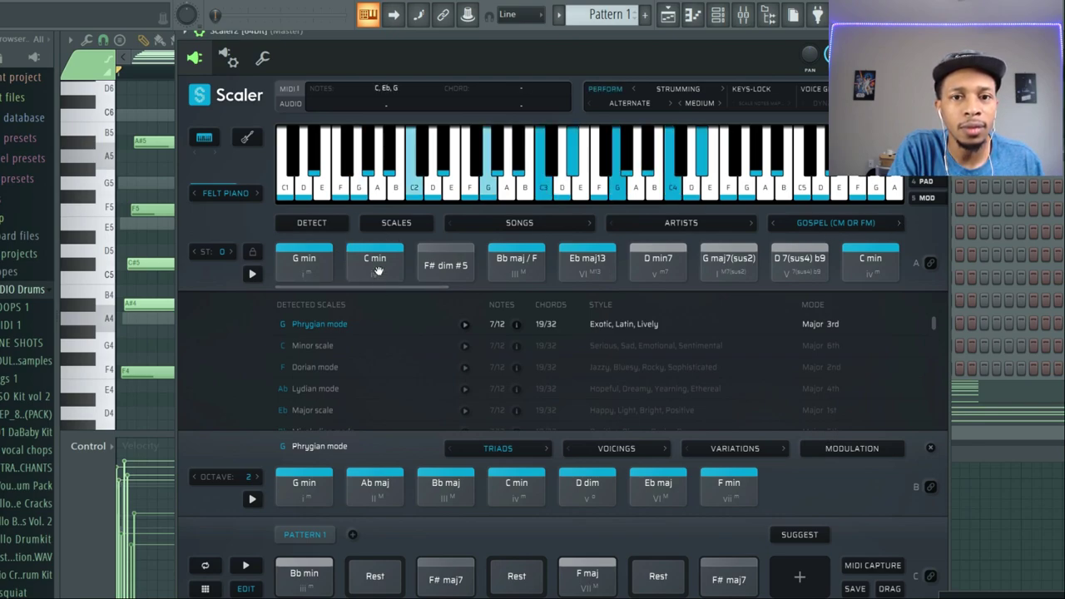
{"action": "left_click", "coordinate": [305, 266]}
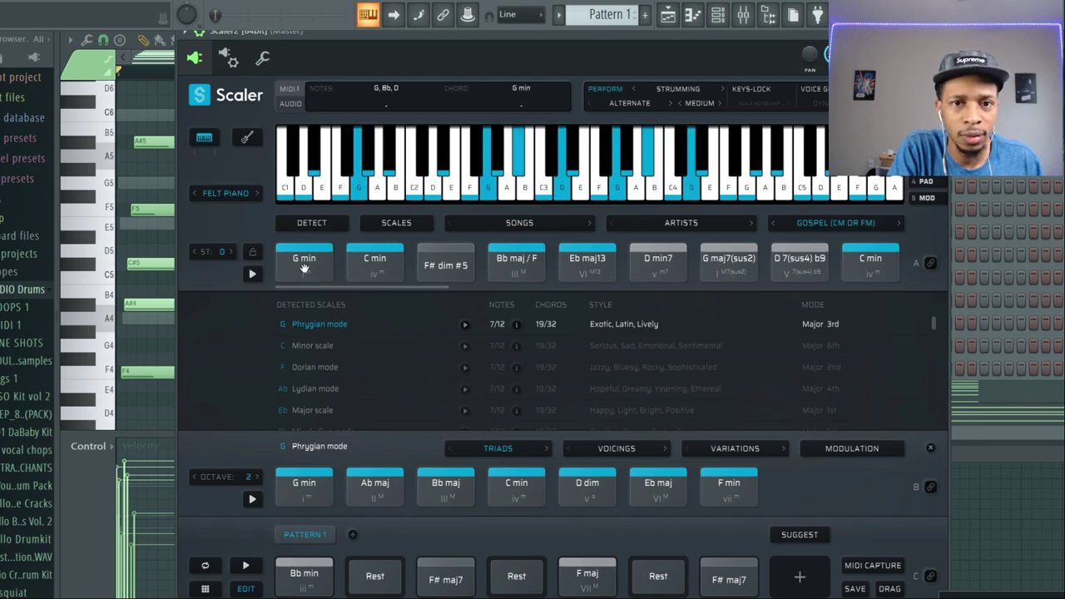
Switch the chord set to Horrors (Em) from Prisms Dark Voids and audition its E min / B and A min add 13 chords
{"action": "left_click", "coordinate": [889, 232]}
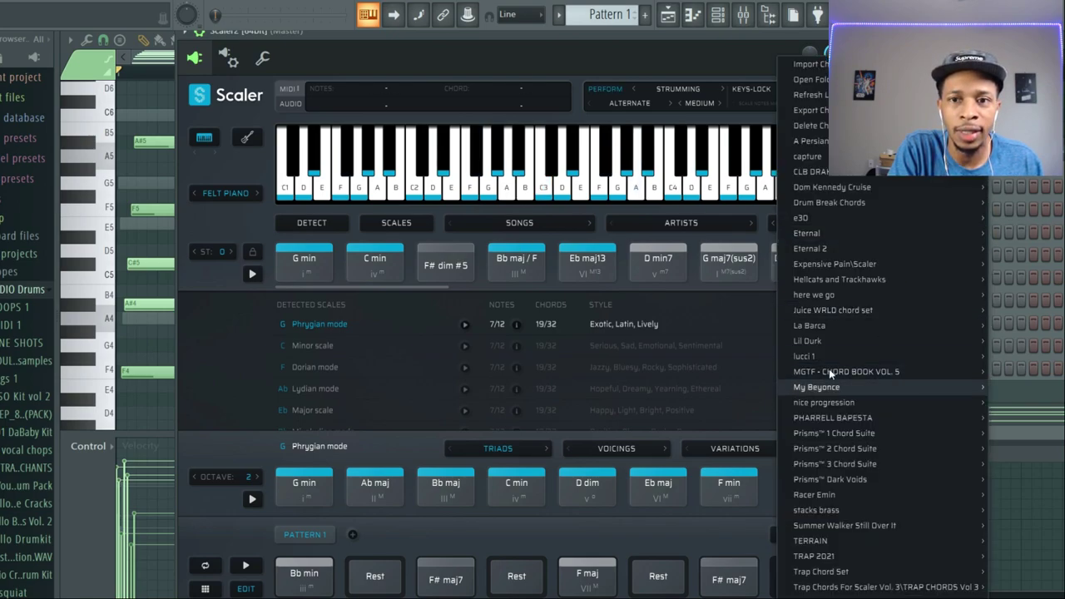
{"action": "mouse_move", "coordinate": [809, 486]}
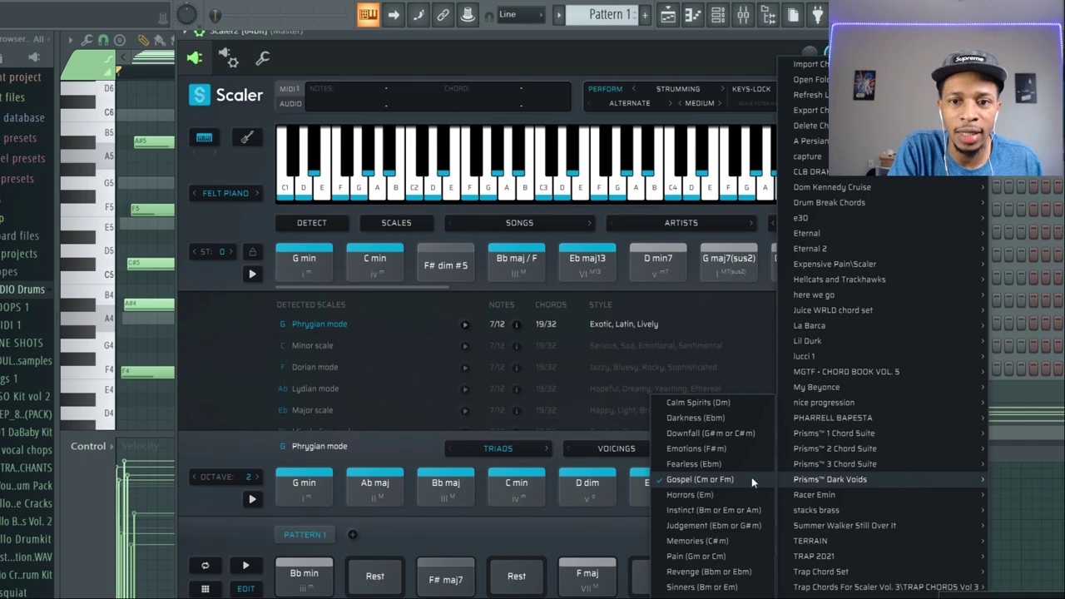
{"action": "left_click", "coordinate": [700, 496]}
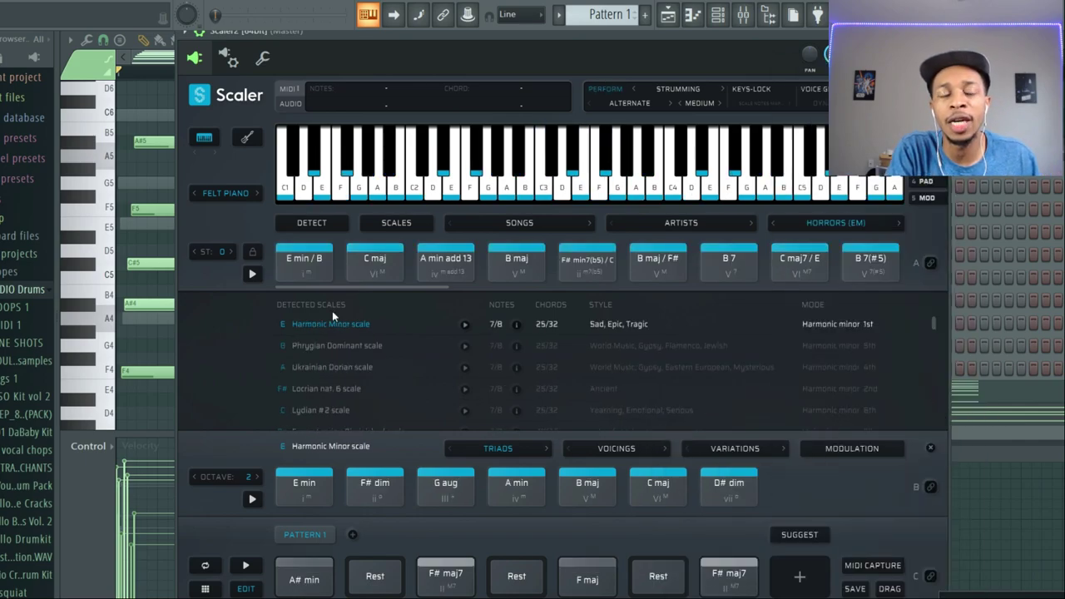
{"action": "left_click", "coordinate": [282, 266]}
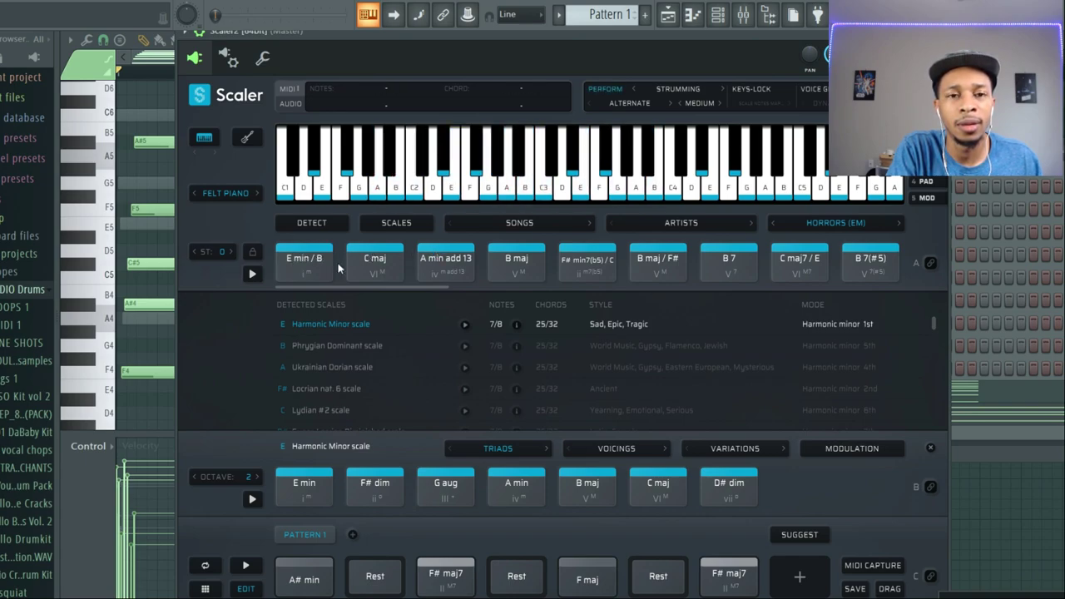
{"action": "left_click", "coordinate": [439, 274]}
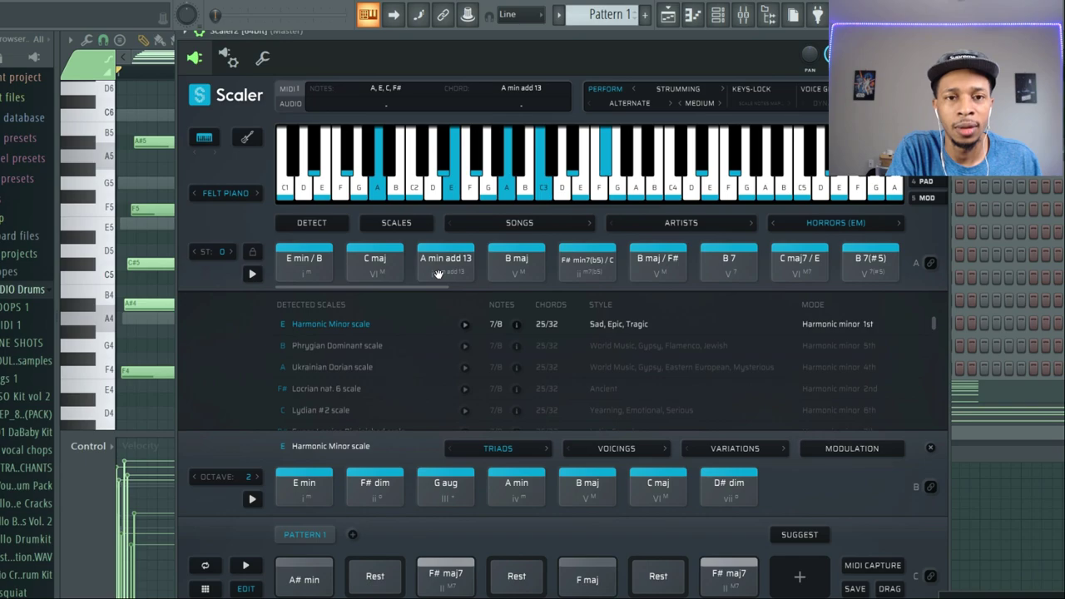
Fill Pattern 1 with E min / B, C maj, E min / B, A min add 13, E min / B, C maj, E min / B and B maj
{"action": "left_click_drag", "start_coordinate": [304, 262], "coordinate": [304, 574]}
{"action": "left_click_drag", "start_coordinate": [366, 270], "coordinate": [376, 574]}
{"action": "left_click_drag", "start_coordinate": [304, 262], "coordinate": [445, 572]}
{"action": "left_click_drag", "start_coordinate": [445, 259], "coordinate": [504, 572]}
{"action": "left_click_drag", "start_coordinate": [303, 262], "coordinate": [574, 574]}
{"action": "left_click_drag", "start_coordinate": [374, 262], "coordinate": [658, 576]}
{"action": "left_click", "coordinate": [336, 267]}
{"action": "left_click_drag", "start_coordinate": [331, 266], "coordinate": [729, 574]}
{"action": "left_click", "coordinate": [512, 273]}
{"action": "left_click_drag", "start_coordinate": [512, 273], "coordinate": [799, 574]}
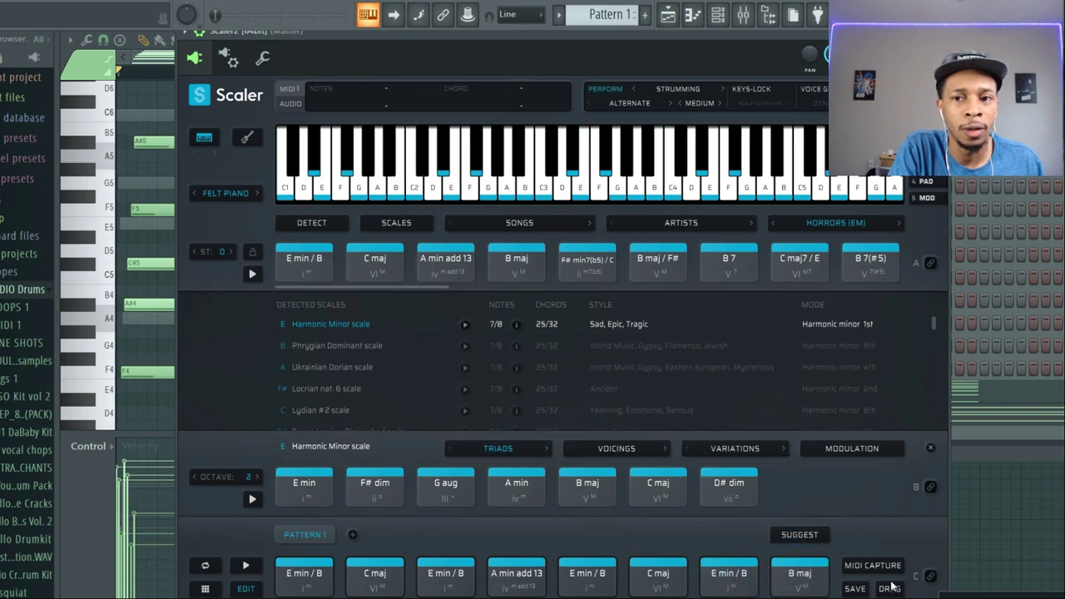
Place the Horrors progression on the Heat Up 3 channel and play it back
{"action": "left_click", "coordinate": [980, 391]}
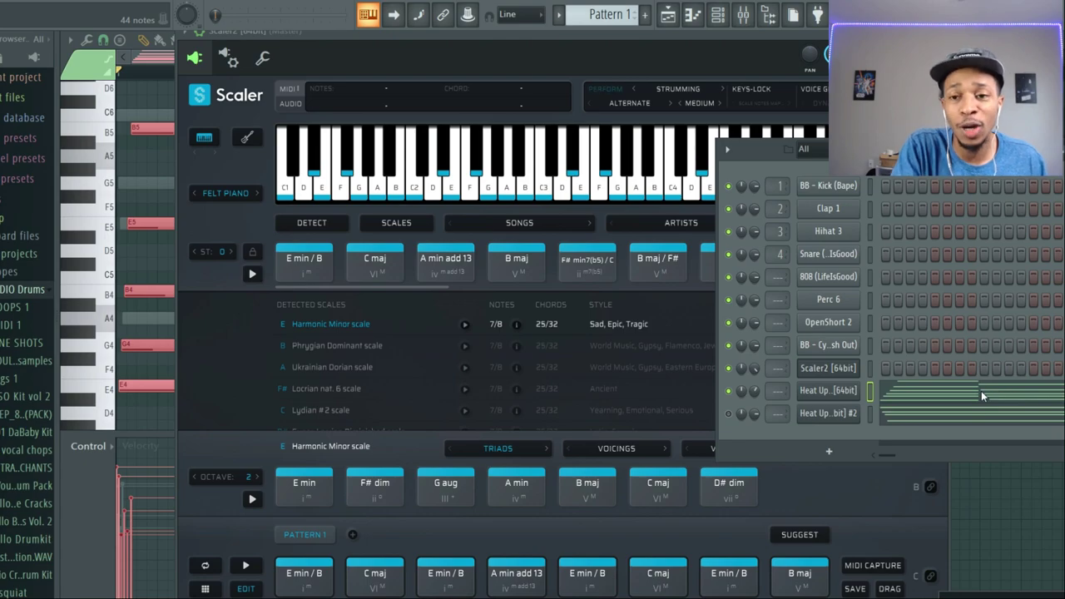
{"action": "key", "text": "space"}
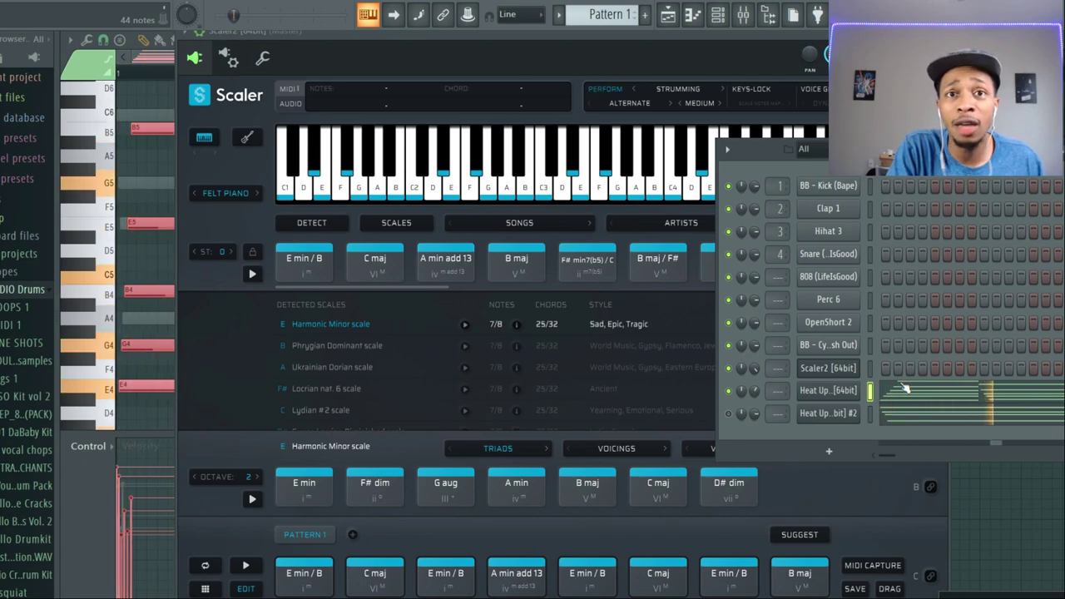